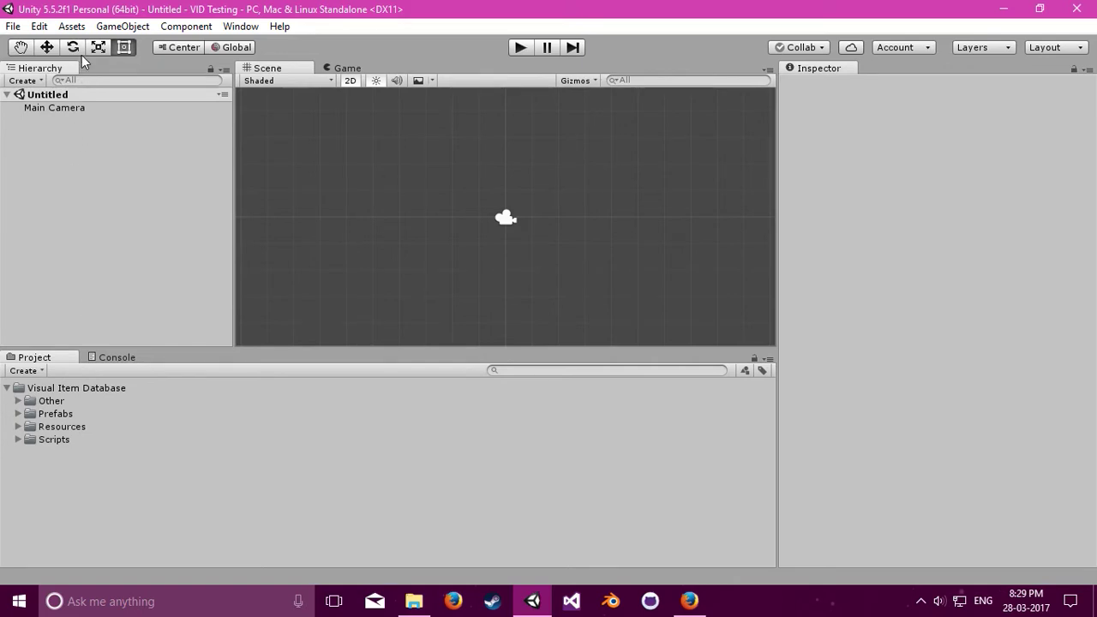
- Open the Visual Item Database's item database window to check for existing item types, and close it again
left_click(73, 27)
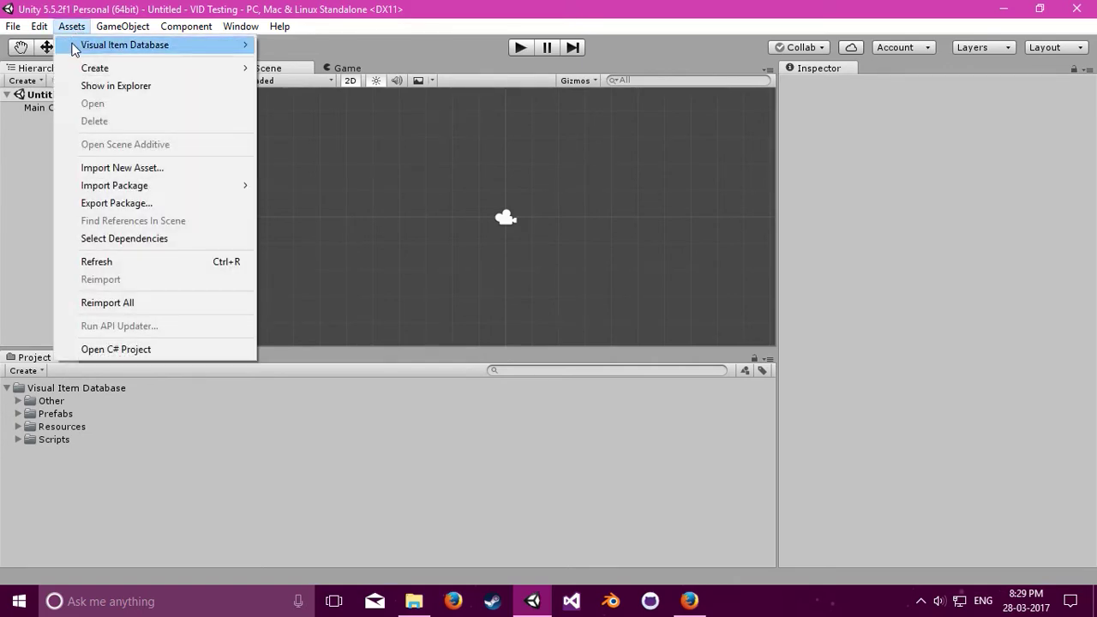
mouse_move(76, 45)
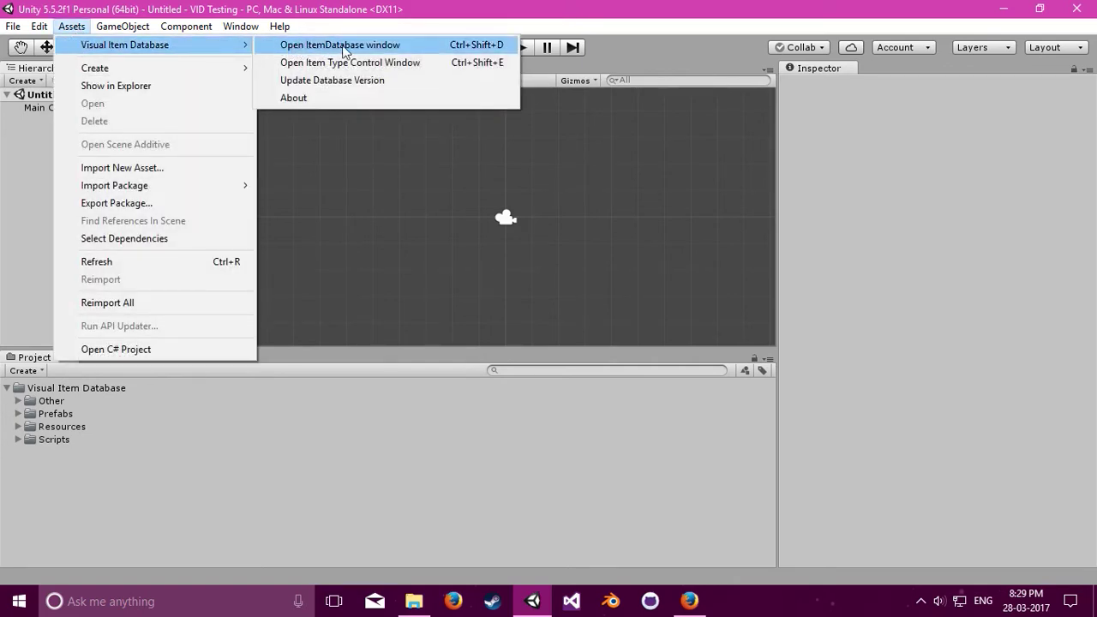
left_click(408, 48)
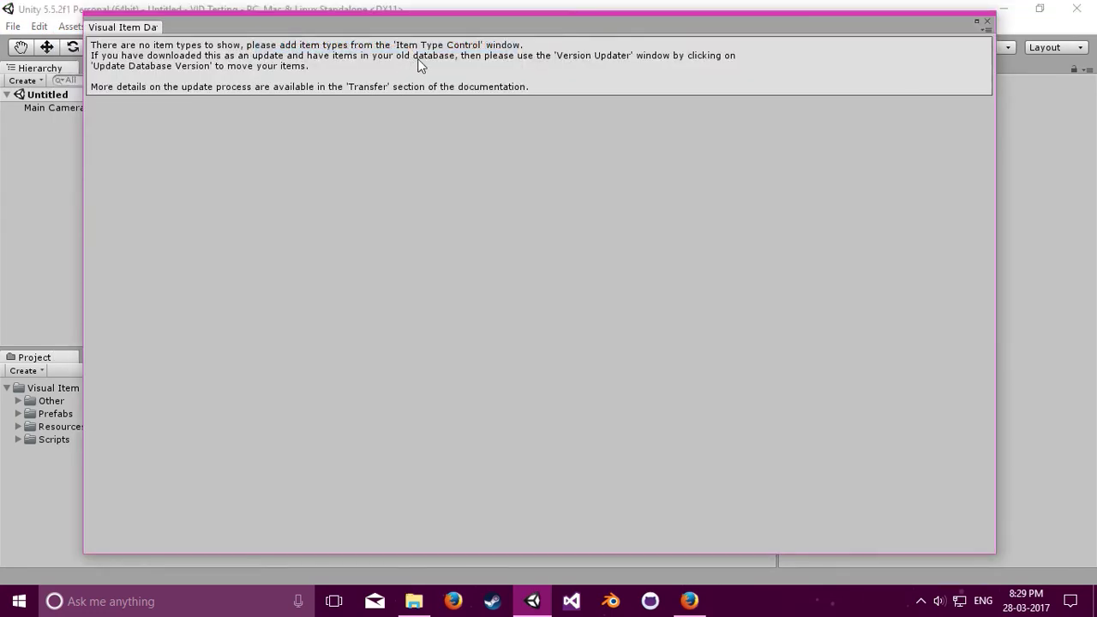
left_click_drag(465, 30, 468, 27)
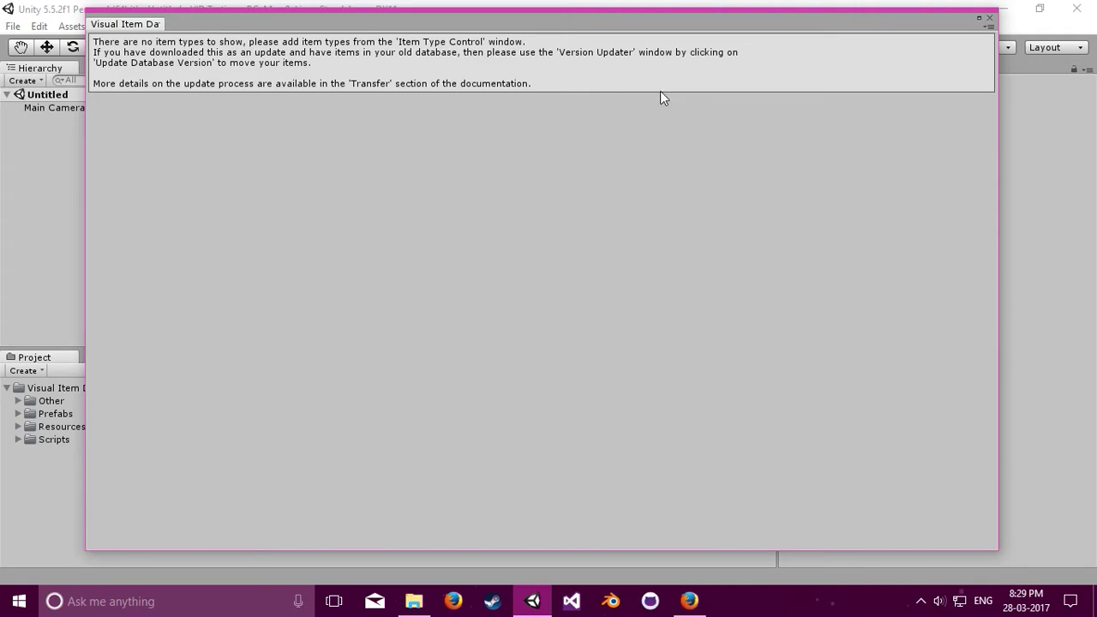
left_click(989, 20)
- Open the Visual Item Database's Item Type Control window
left_click(81, 29)
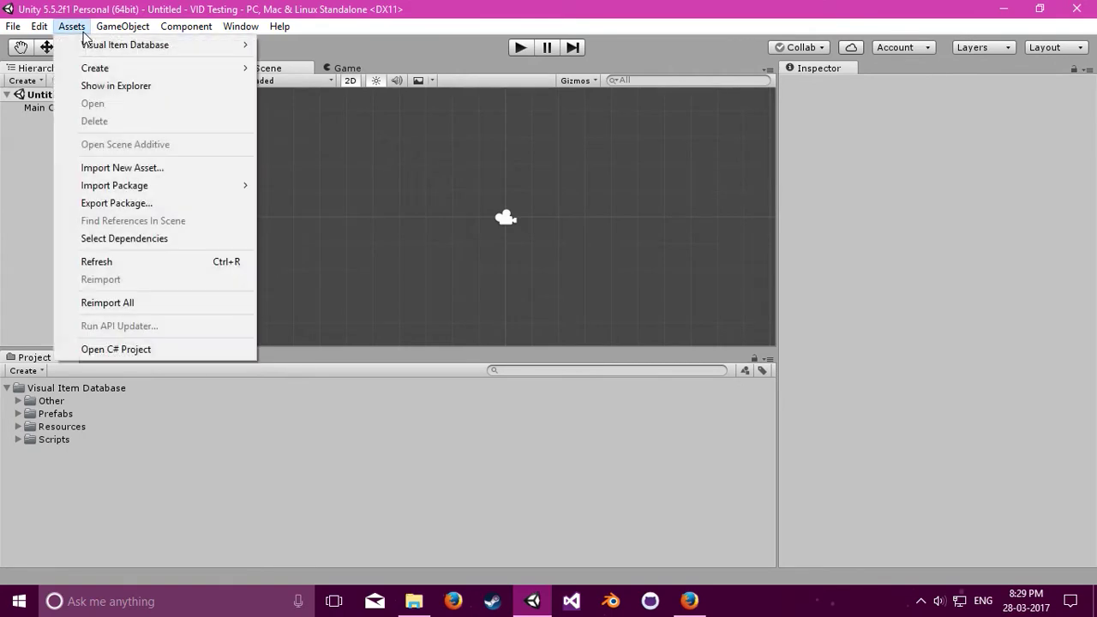
mouse_move(94, 48)
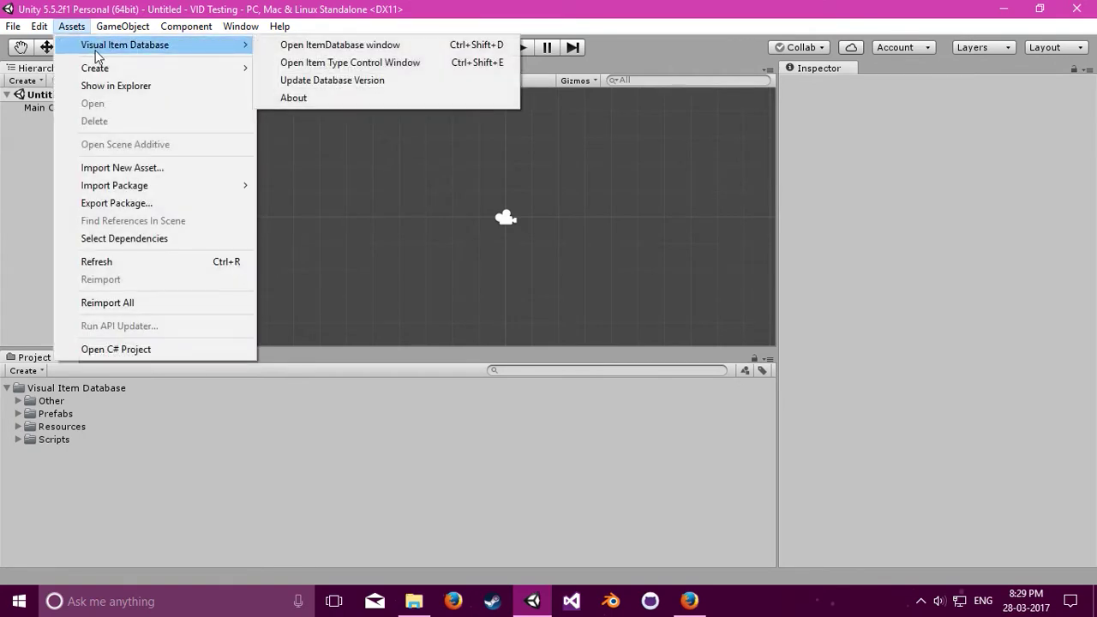
left_click(361, 69)
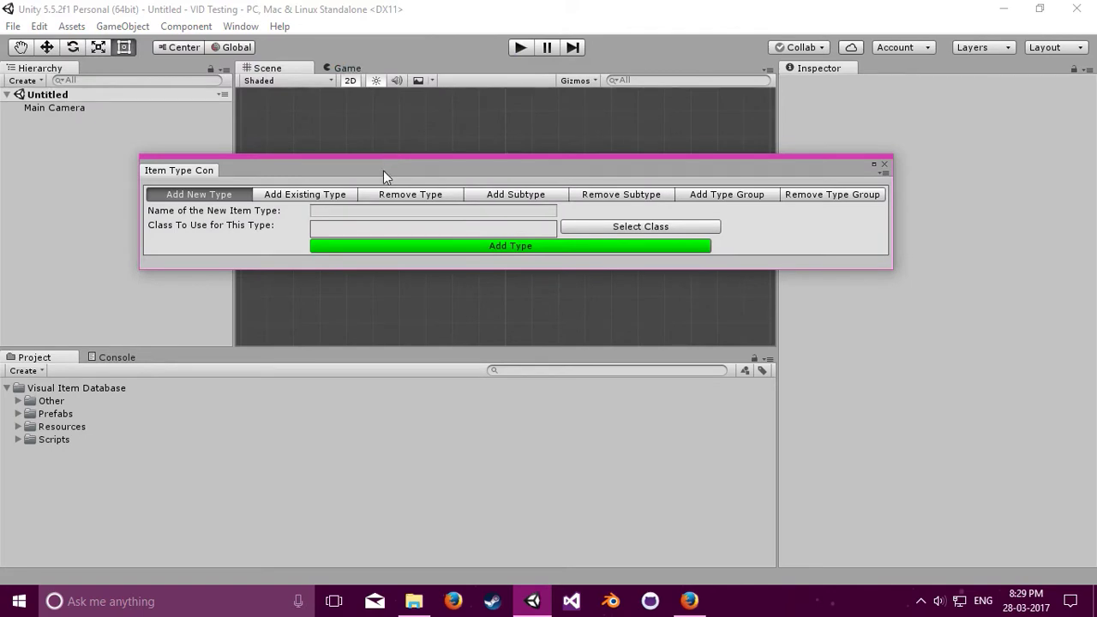
left_click_drag(382, 170, 388, 163)
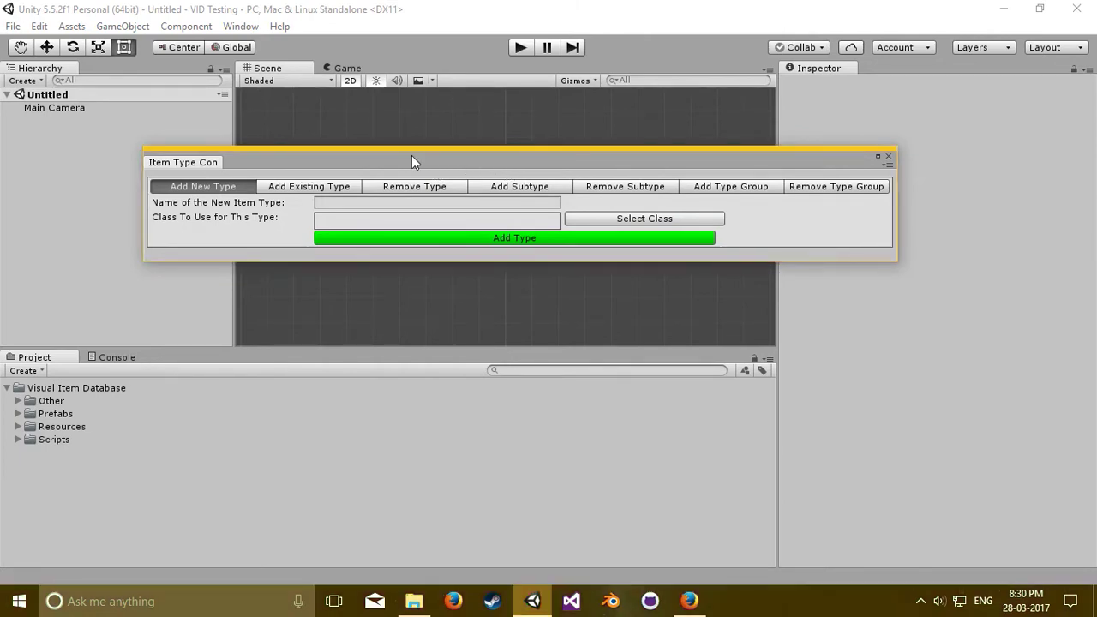
left_click_drag(411, 156, 416, 155)
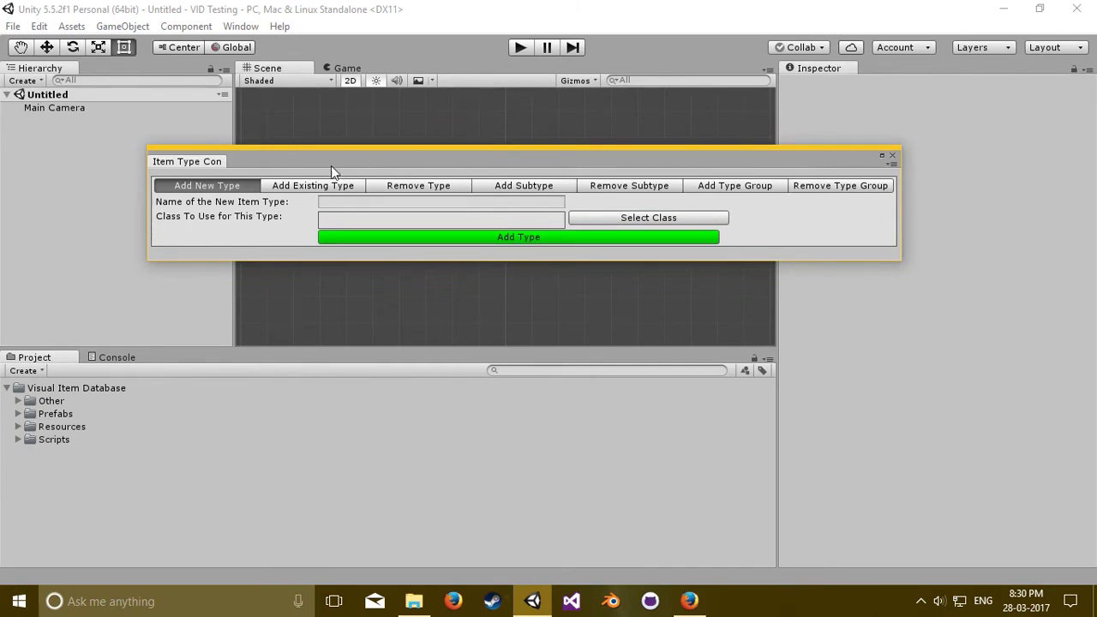
- Set up adding an existing item type, with Generic as the type to add
left_click(321, 187)
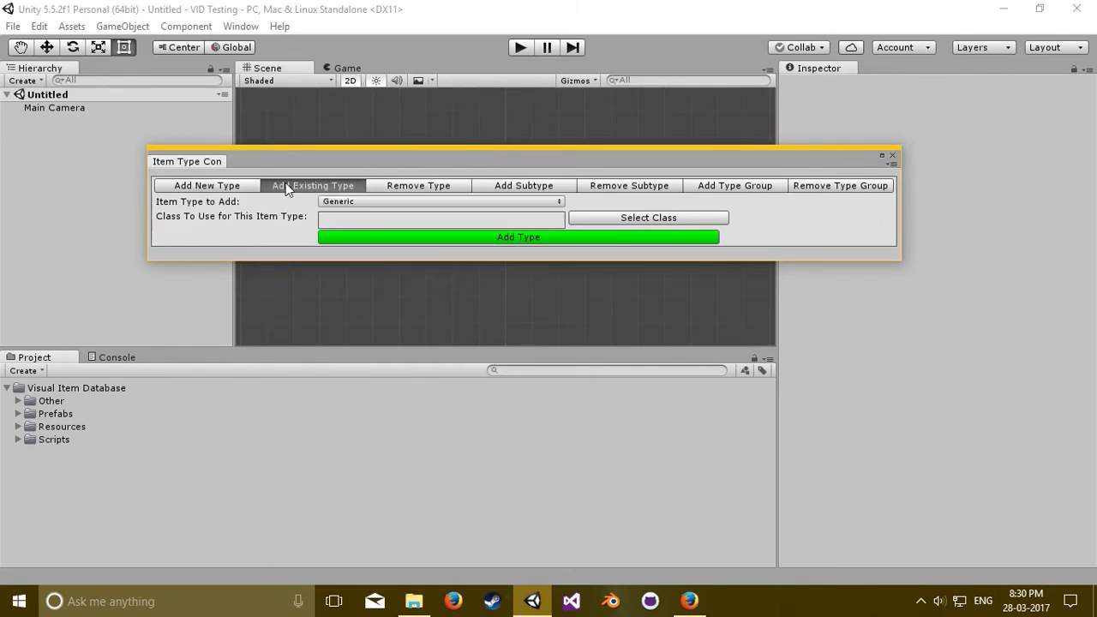
left_click(216, 189)
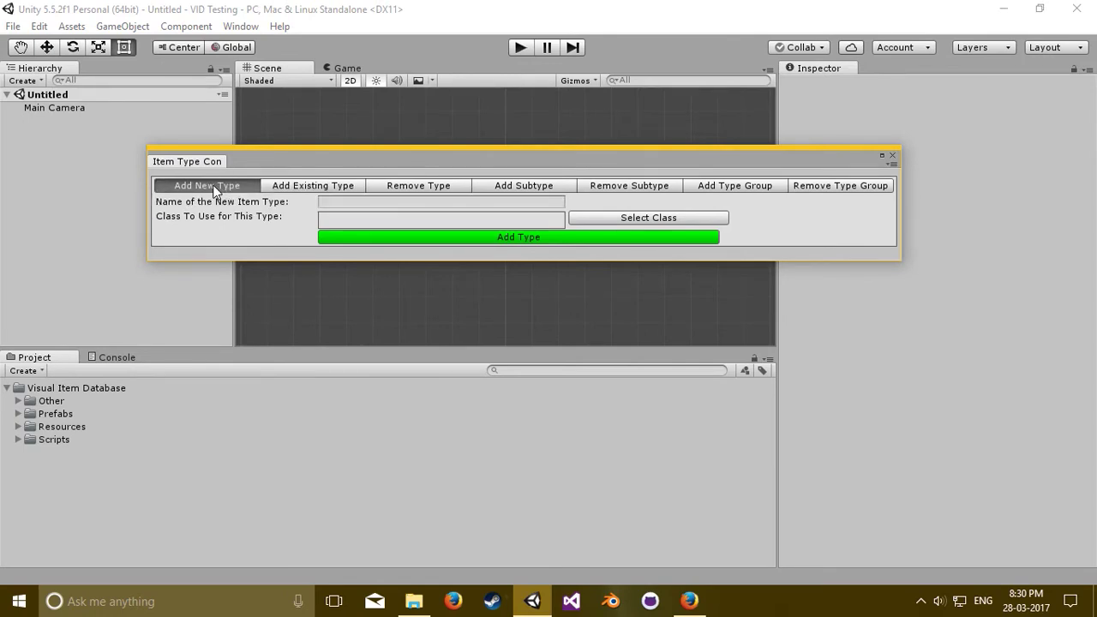
left_click(296, 186)
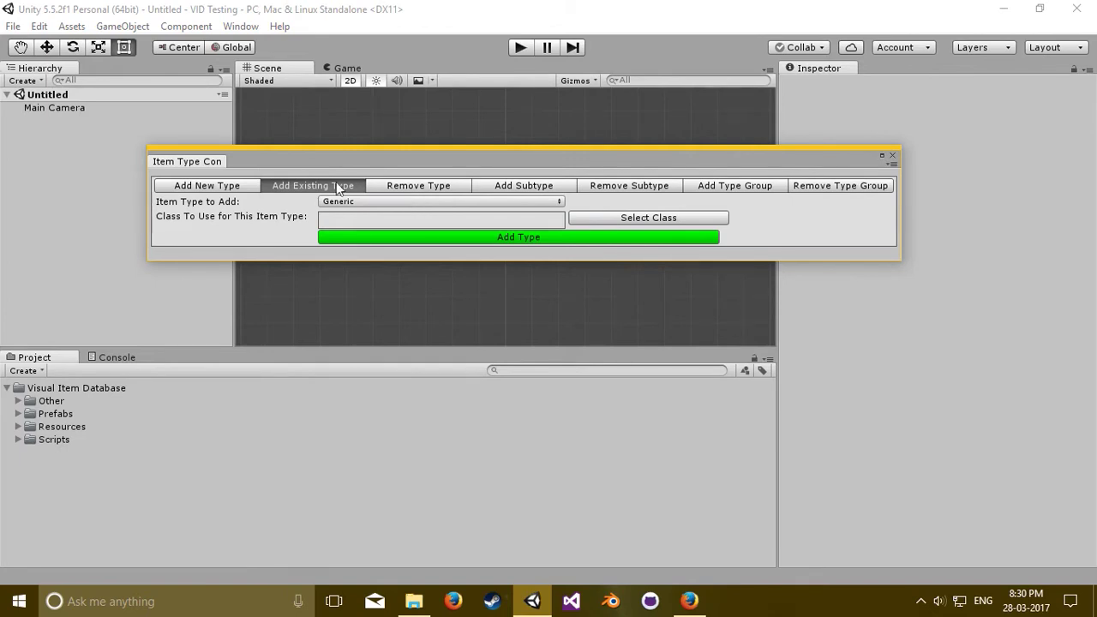
left_click(470, 201)
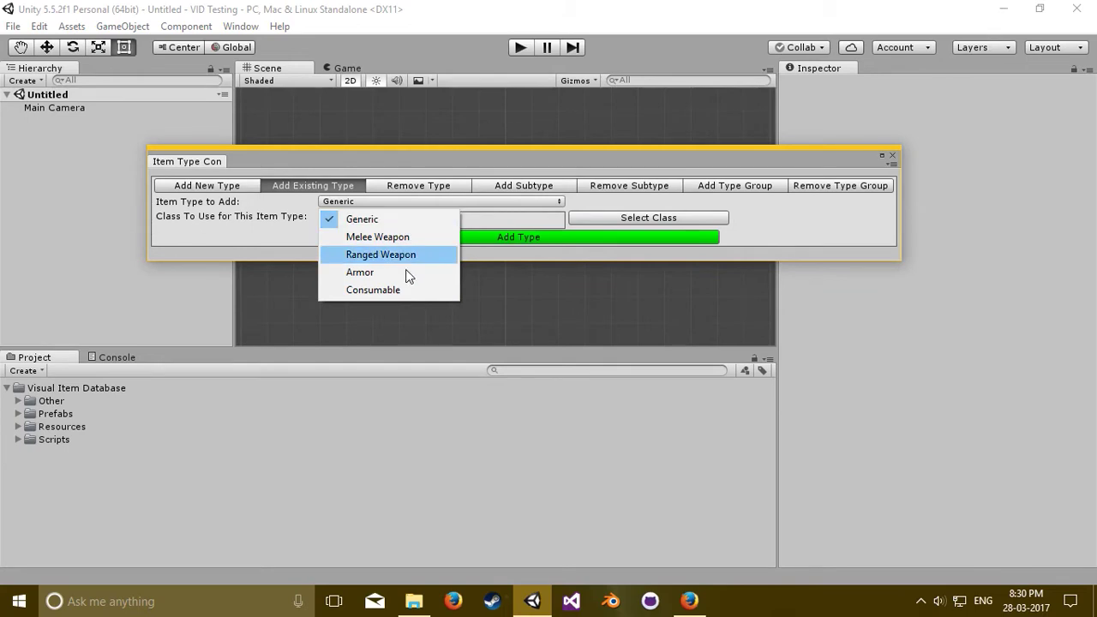
left_click(368, 221)
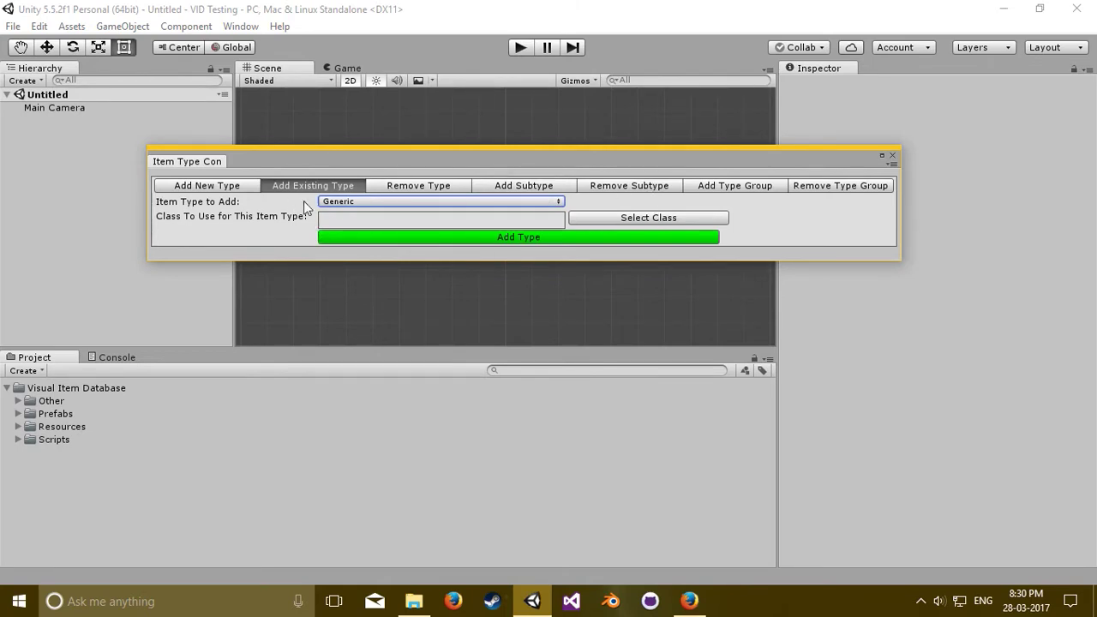
- Assign ItemBase.cs from the Visual Item Database's Scripts folder as the Generic type's class and add the type
left_click(629, 221)
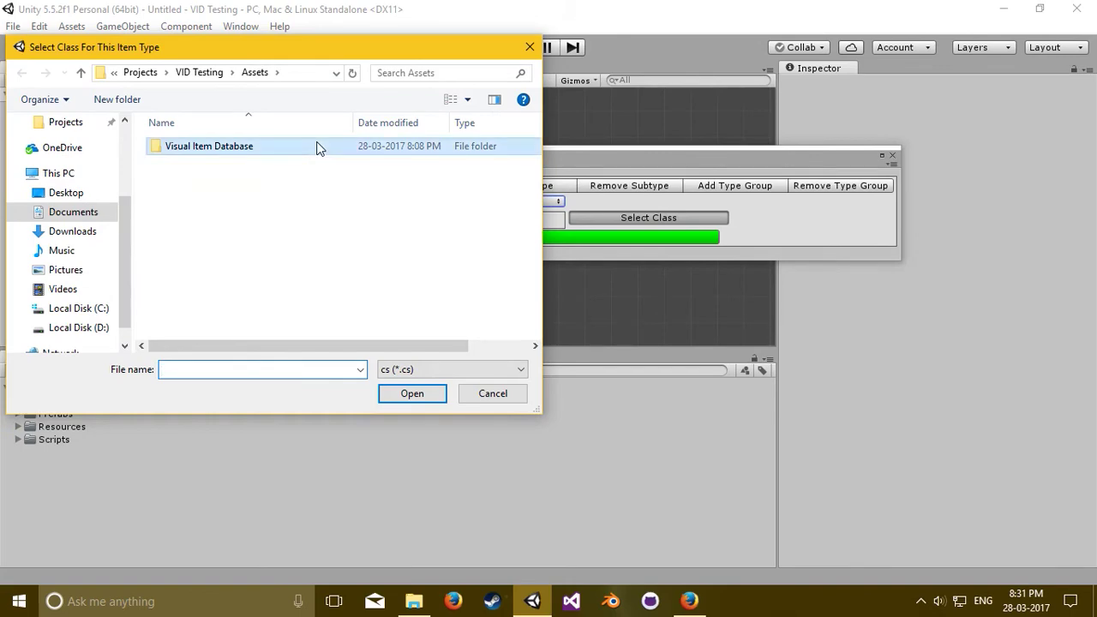
double_click(313, 145)
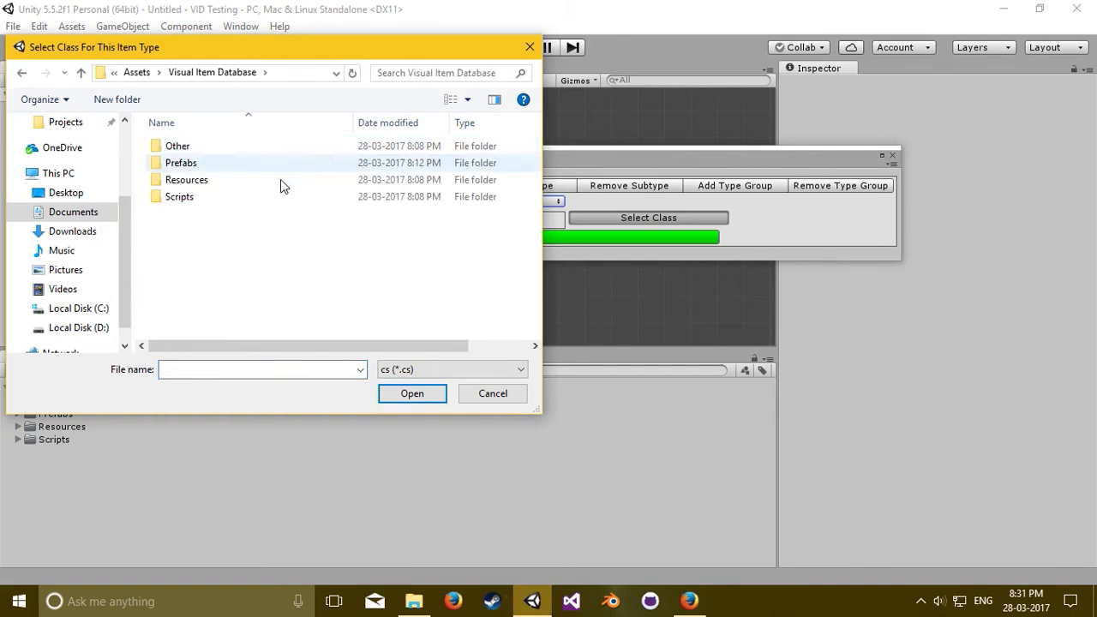
double_click(198, 196)
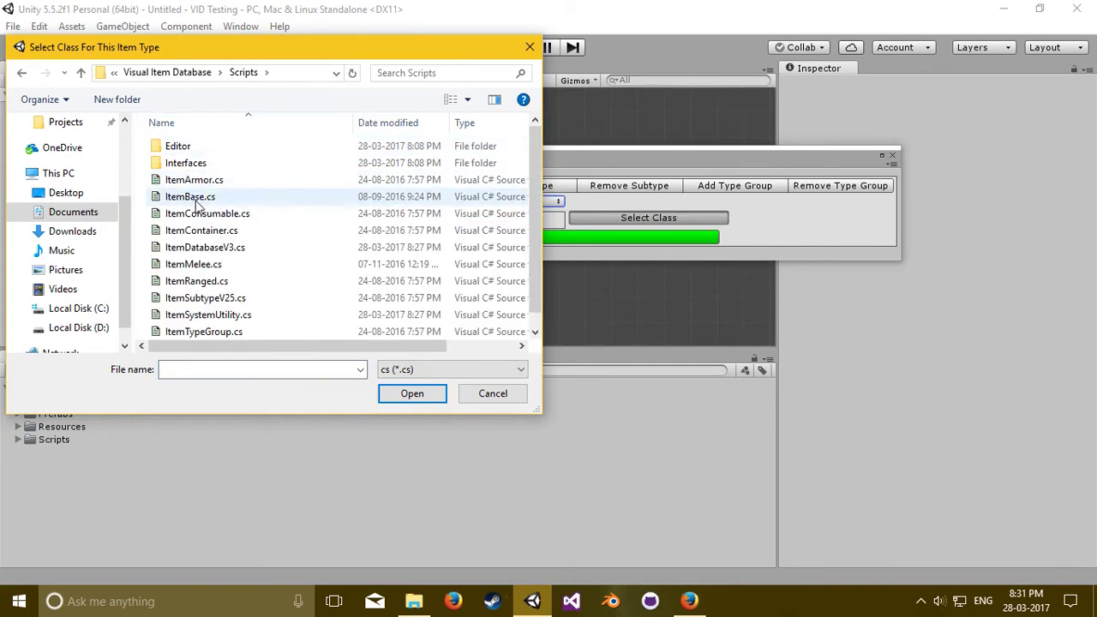
double_click(196, 202)
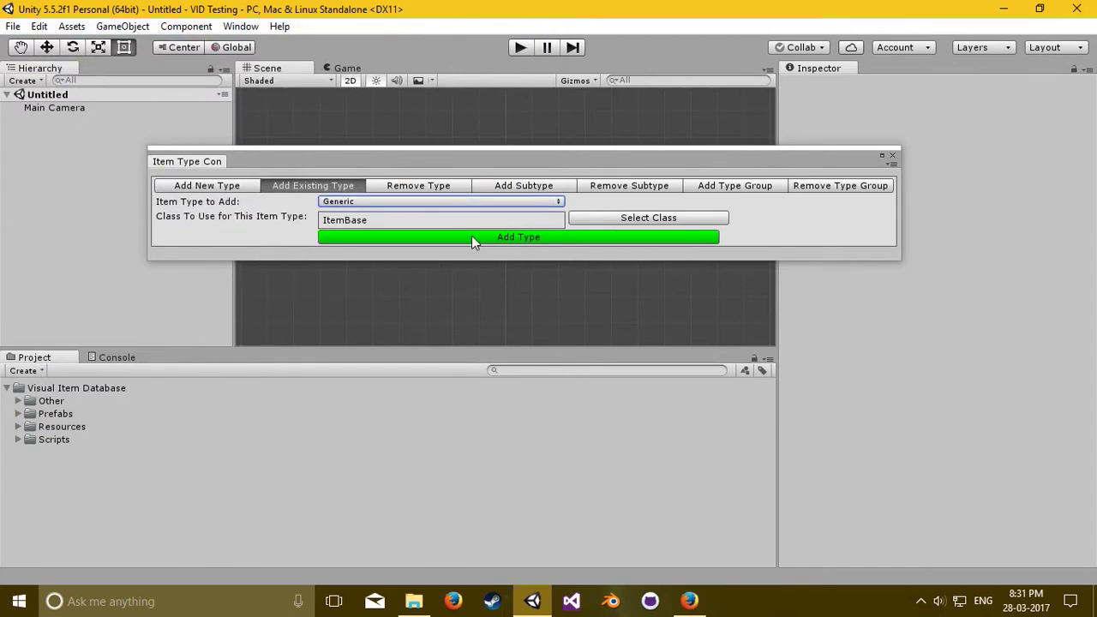
left_click(471, 235)
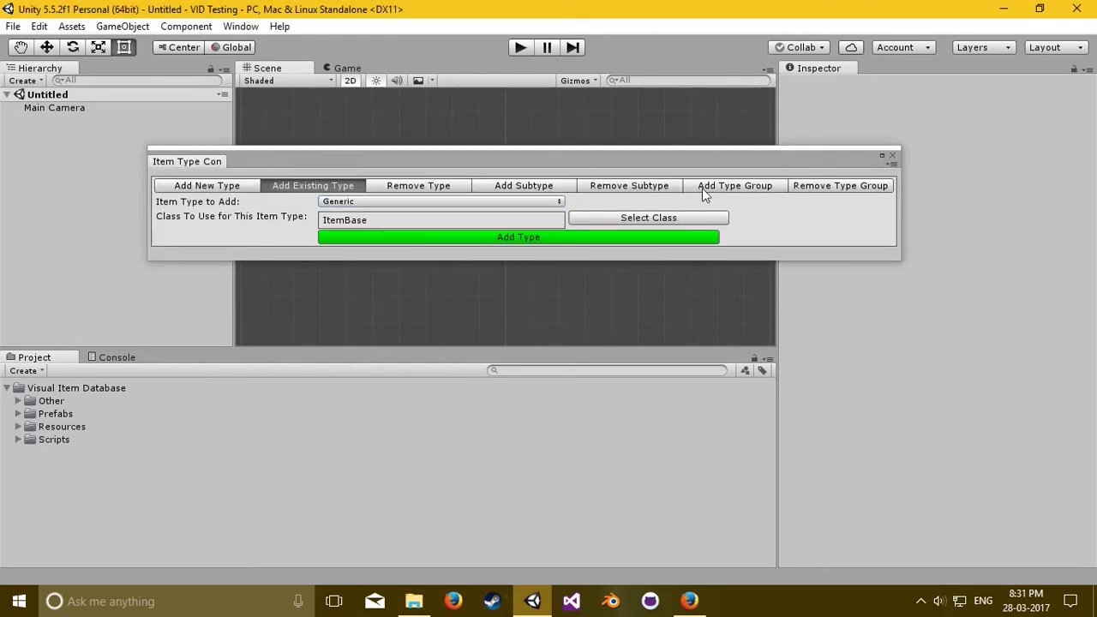
- Open the item database window showing the Generic type and dismiss the mail notification
left_click(71, 25)
mouse_move(113, 48)
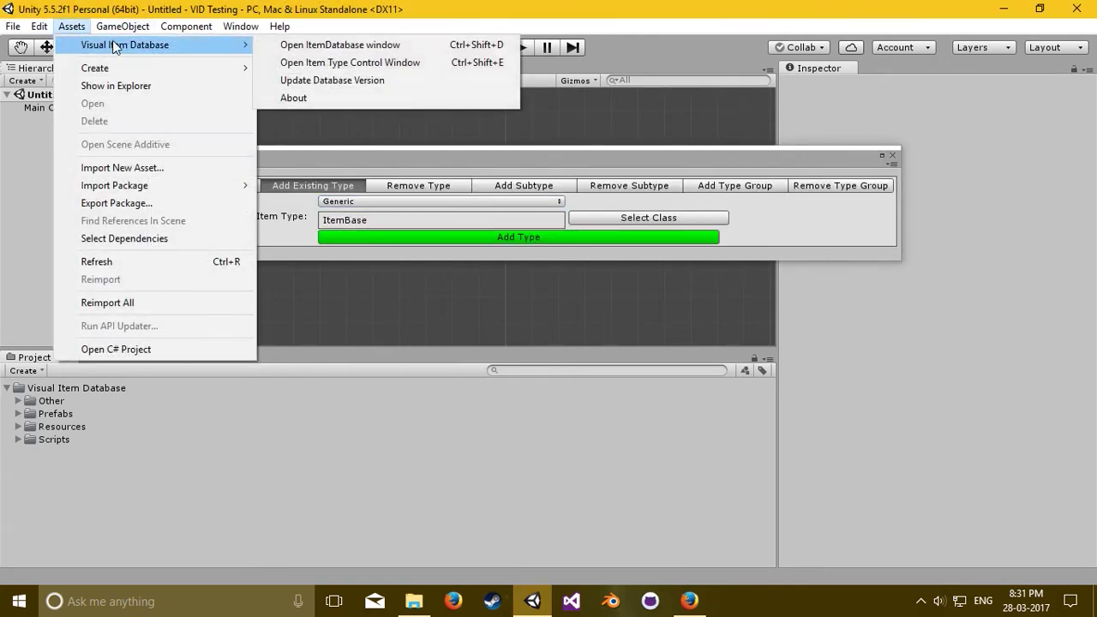
left_click(364, 46)
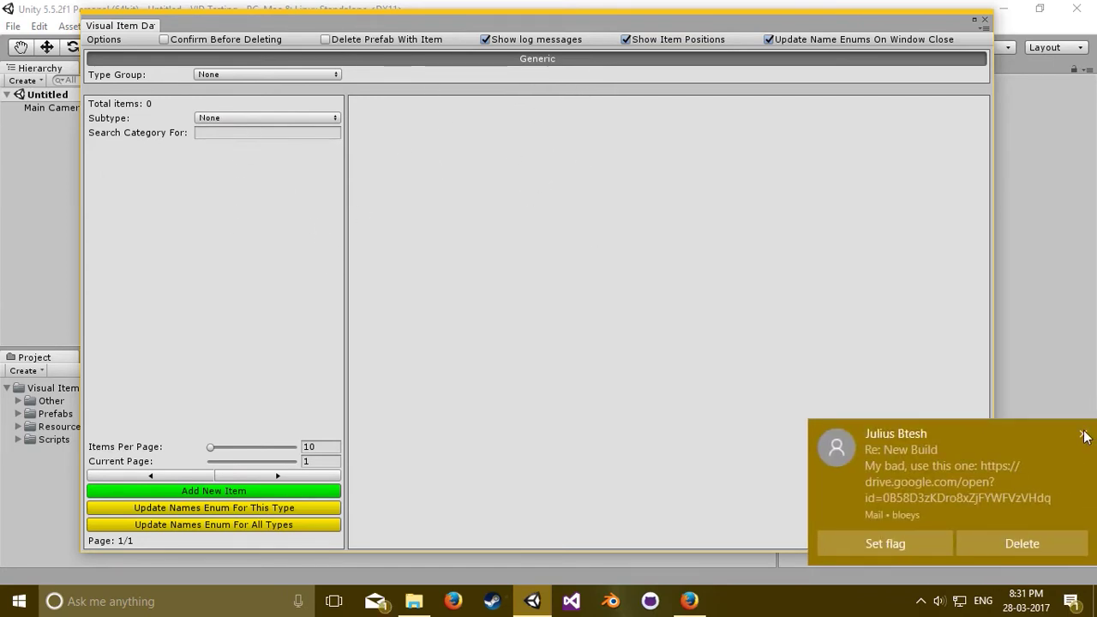
left_click(1082, 434)
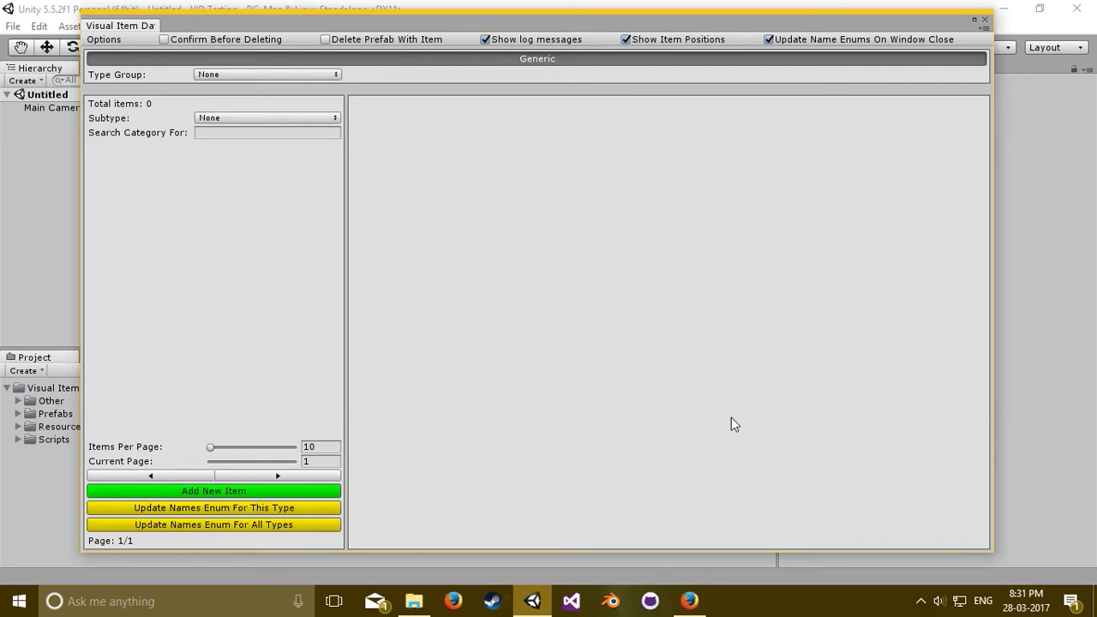
- Add five new items to the Generic type
left_click(200, 492)
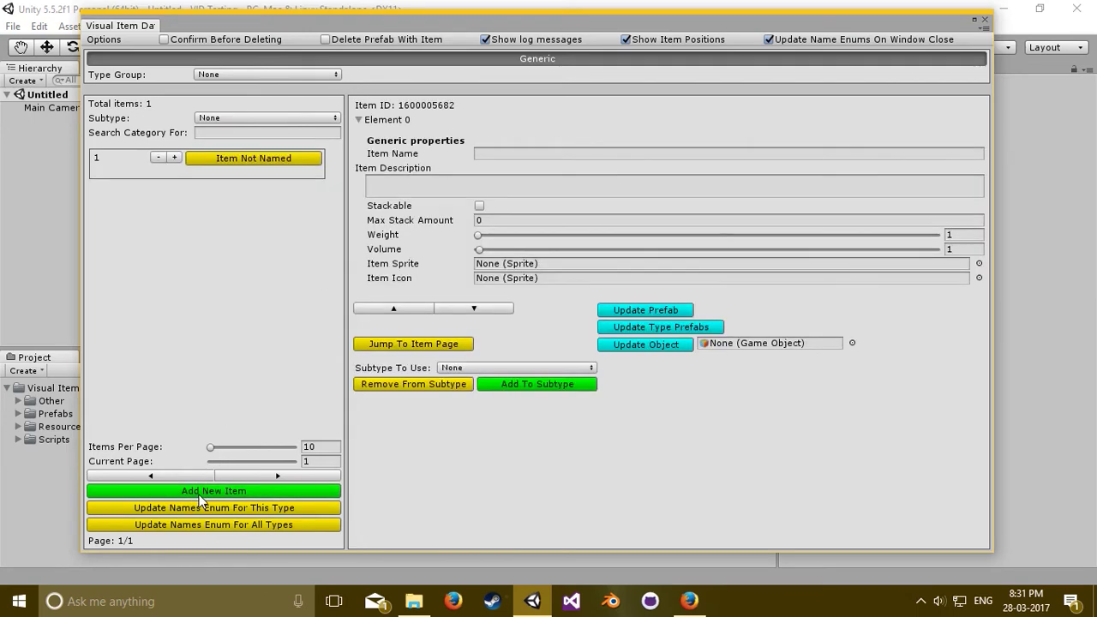
left_click(199, 492)
left_click(200, 492)
left_click(200, 491)
left_click(200, 491)
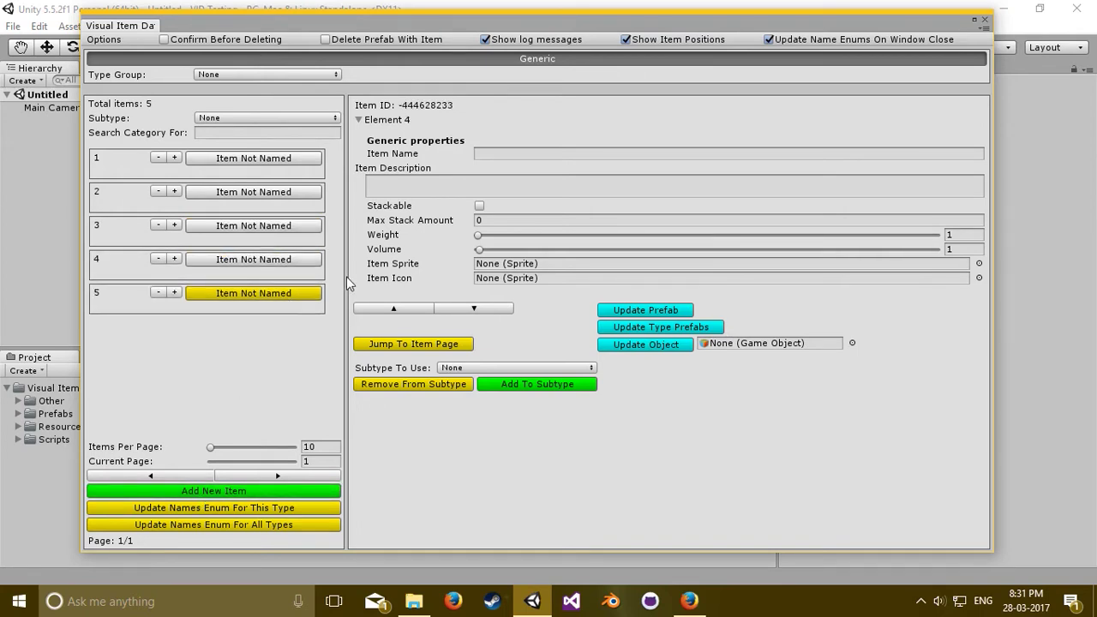
- Name the first Generic item Rock and set its item icon to the rock sprite 34x34 RPG icons_242
left_click(259, 162)
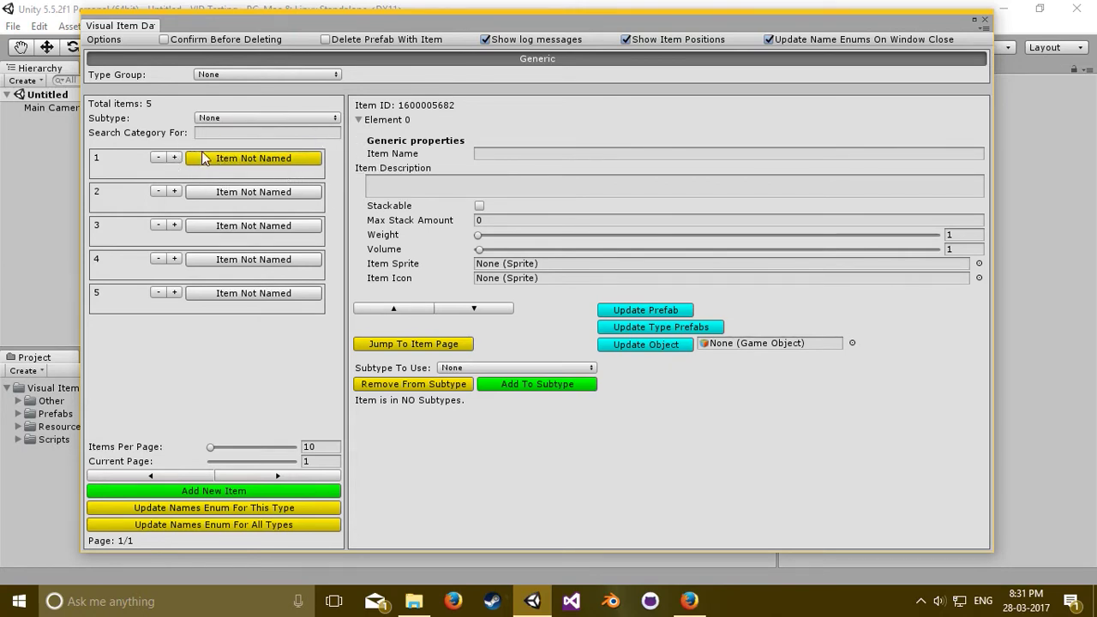
left_click(522, 151)
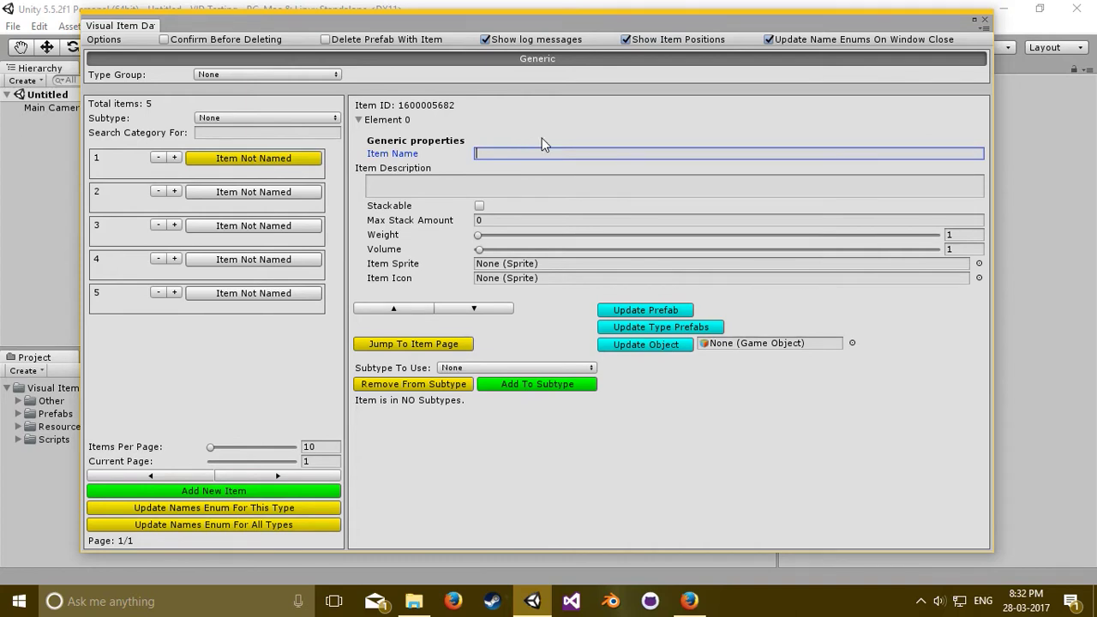
type("Rock")
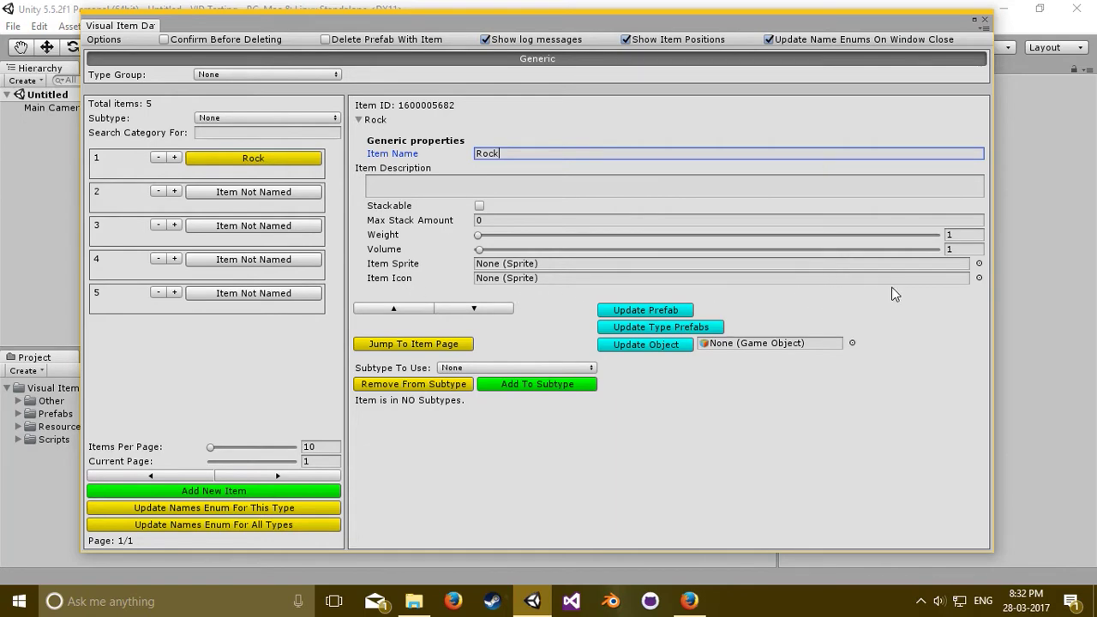
left_click(978, 278)
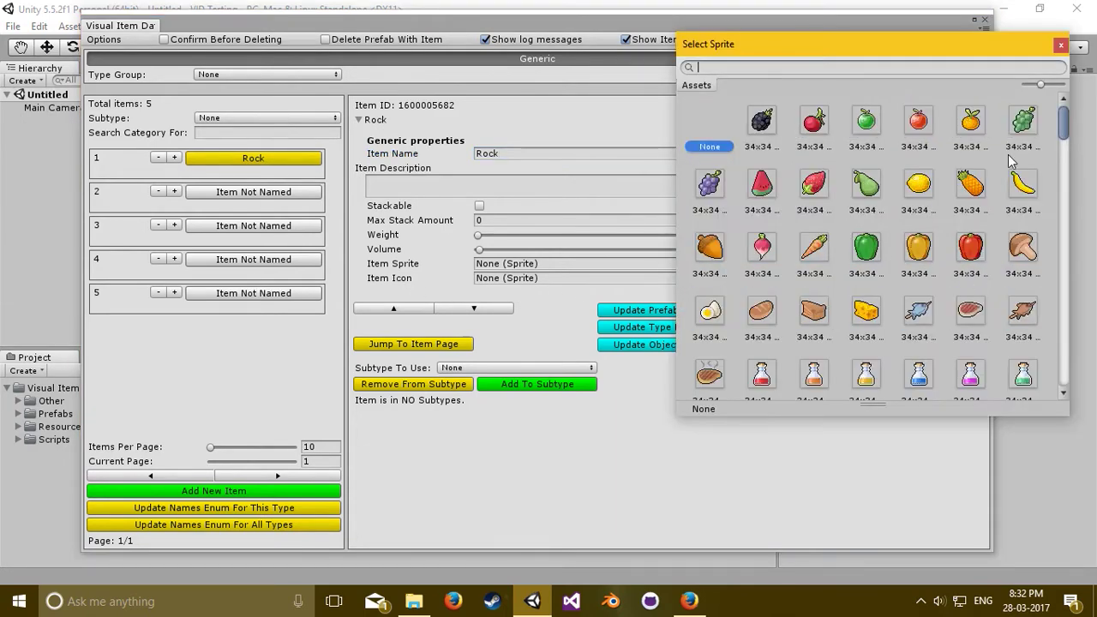
left_click_drag(1062, 128, 1076, 278)
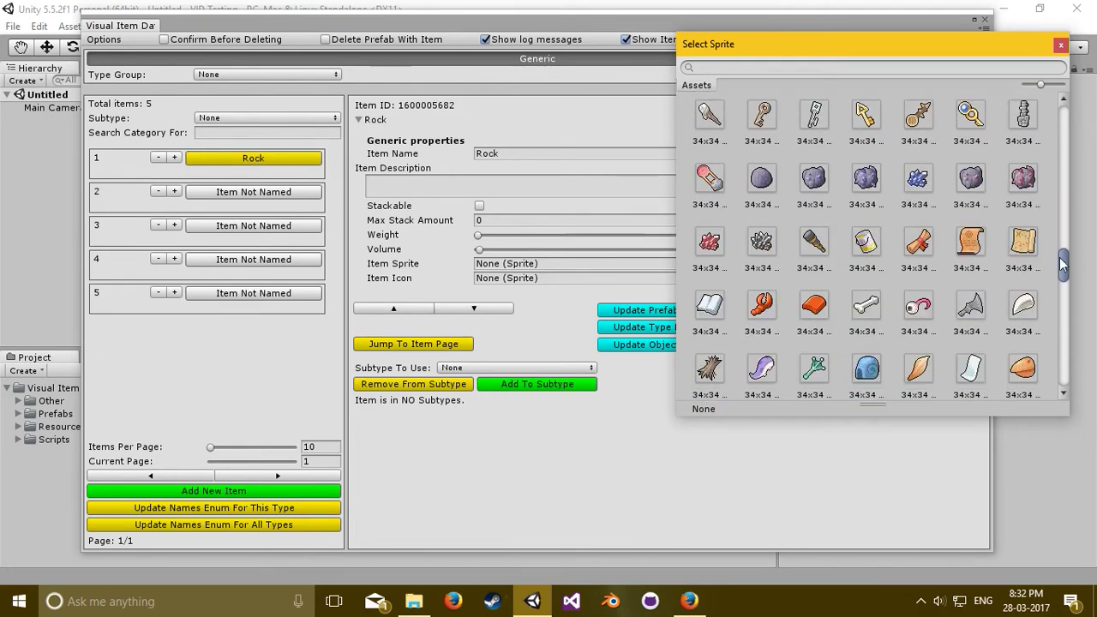
double_click(966, 191)
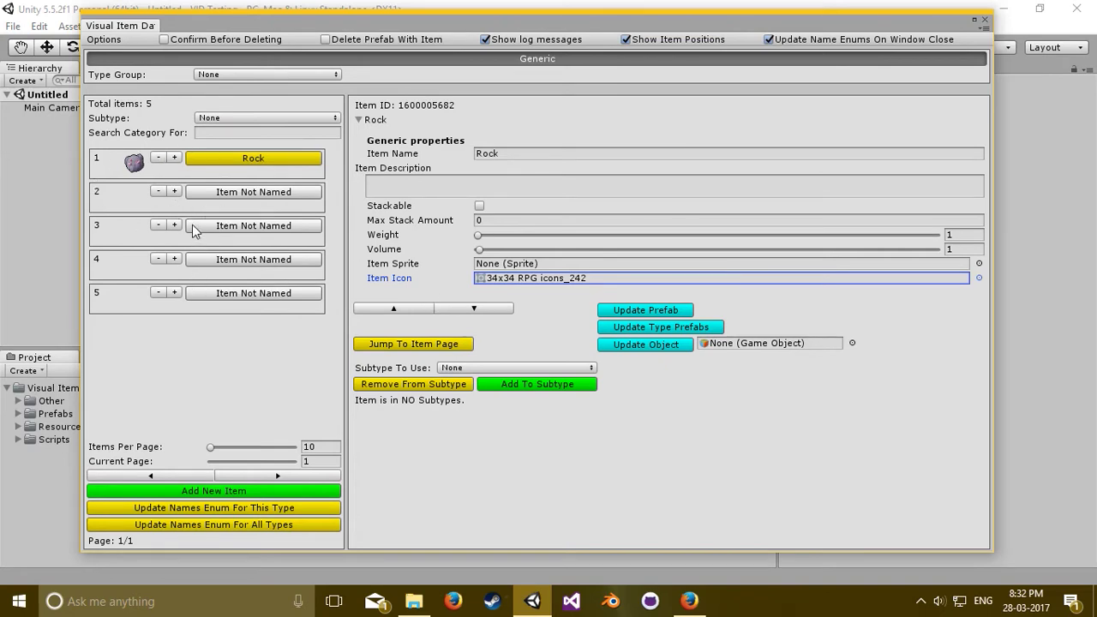
- Name the second Generic item Rocky Object
left_click(227, 194)
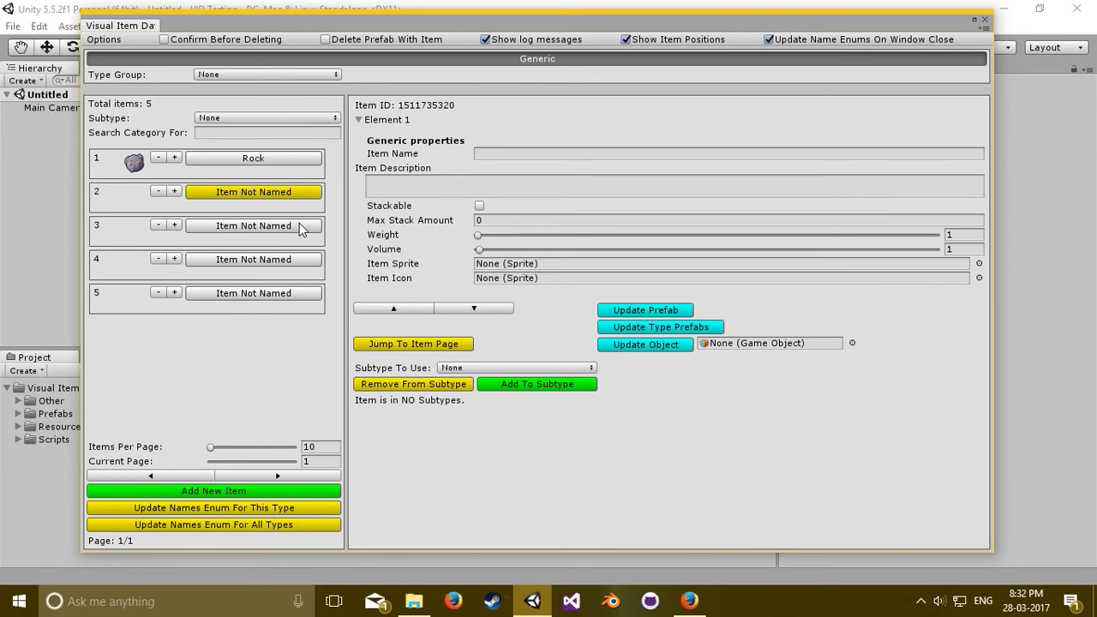
left_click(537, 154)
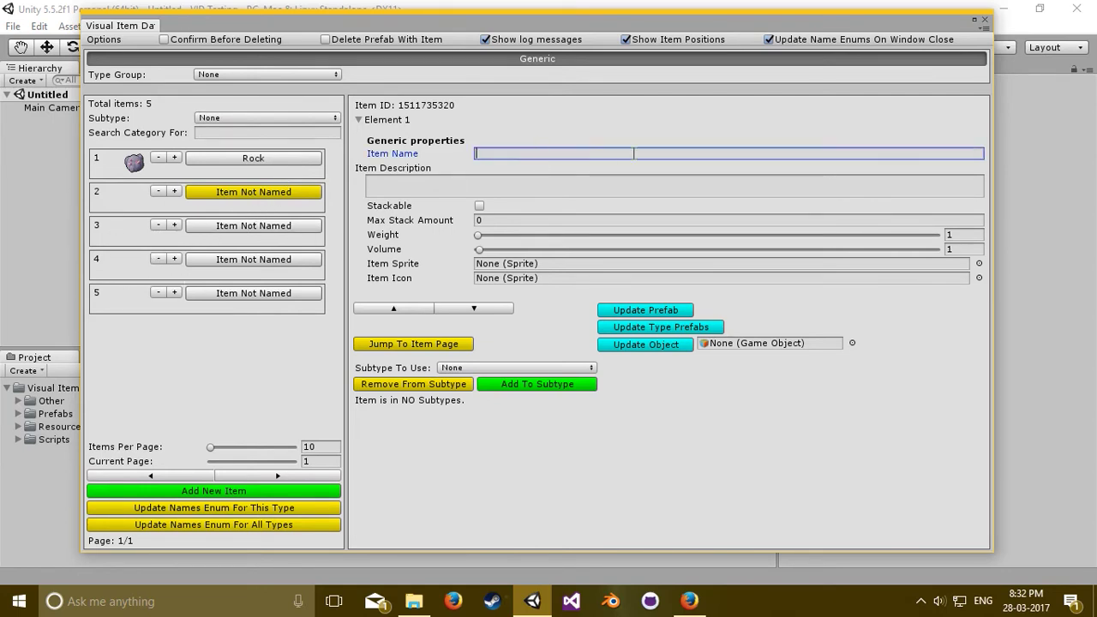
type("Rock")
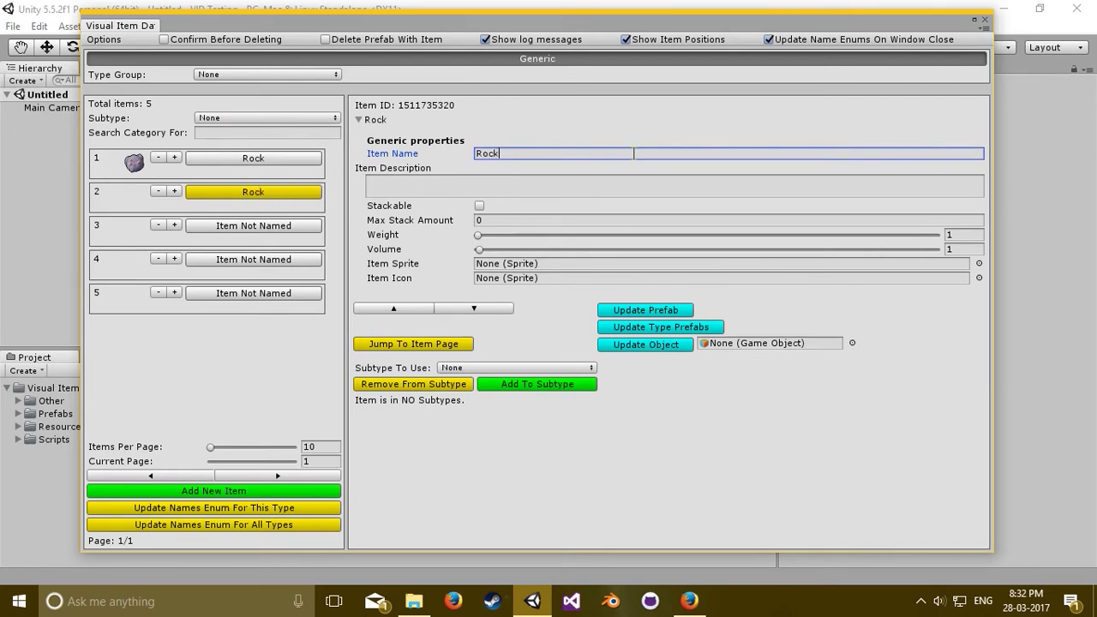
type("y Object")
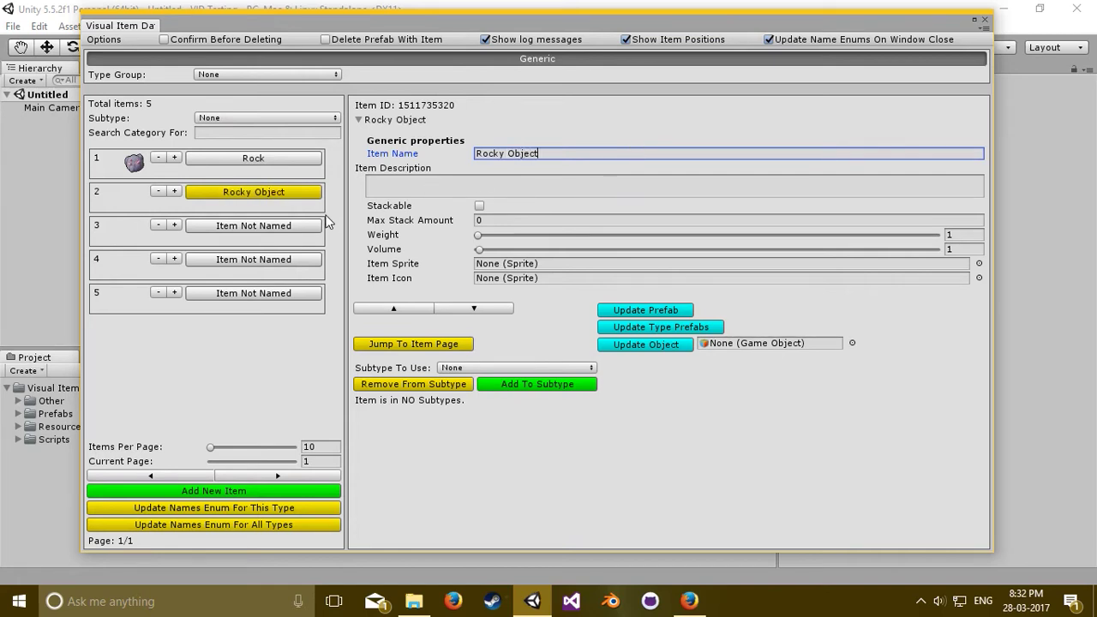
- Name the third Generic item Rock2
left_click(294, 229)
left_click(591, 154)
type("Rock2")
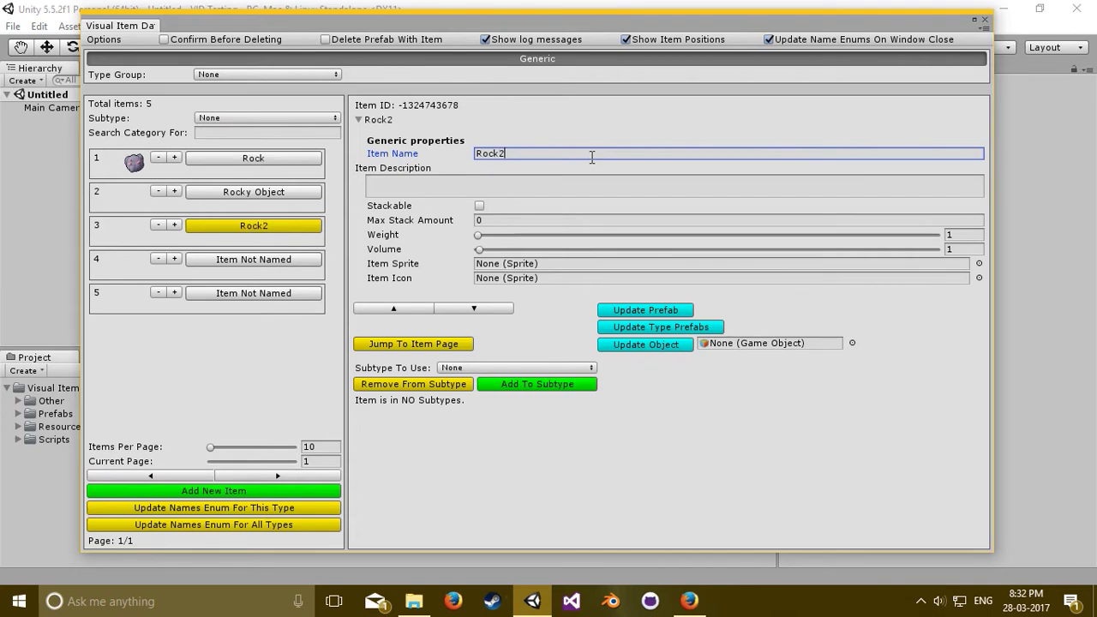
- Name the fourth Generic item block
left_click(297, 267)
left_click(557, 153)
type("block")
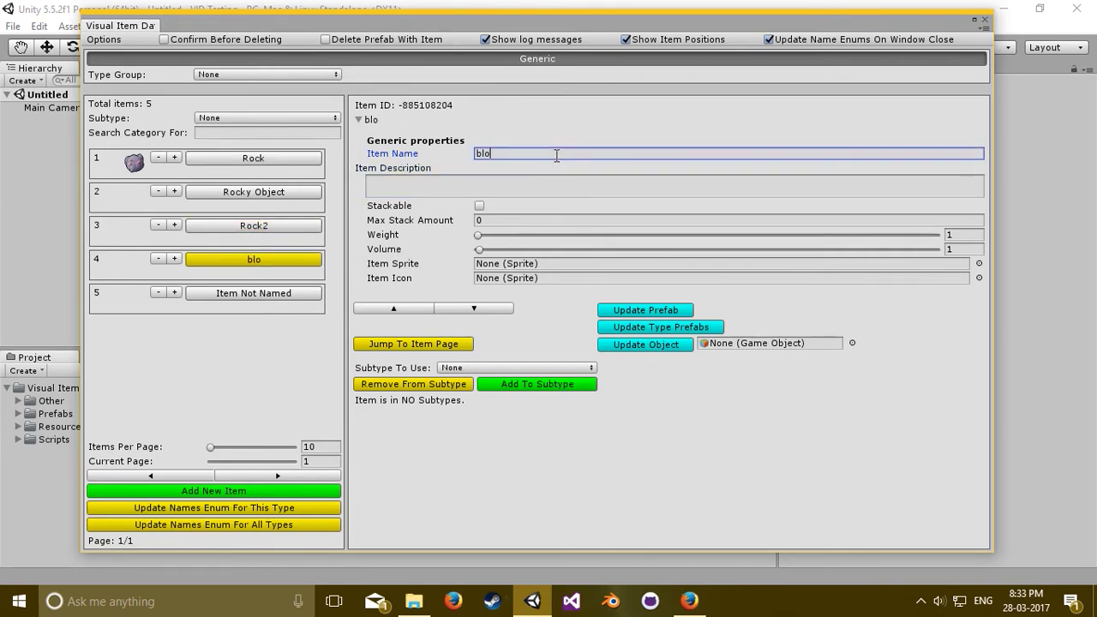
left_click(286, 294)
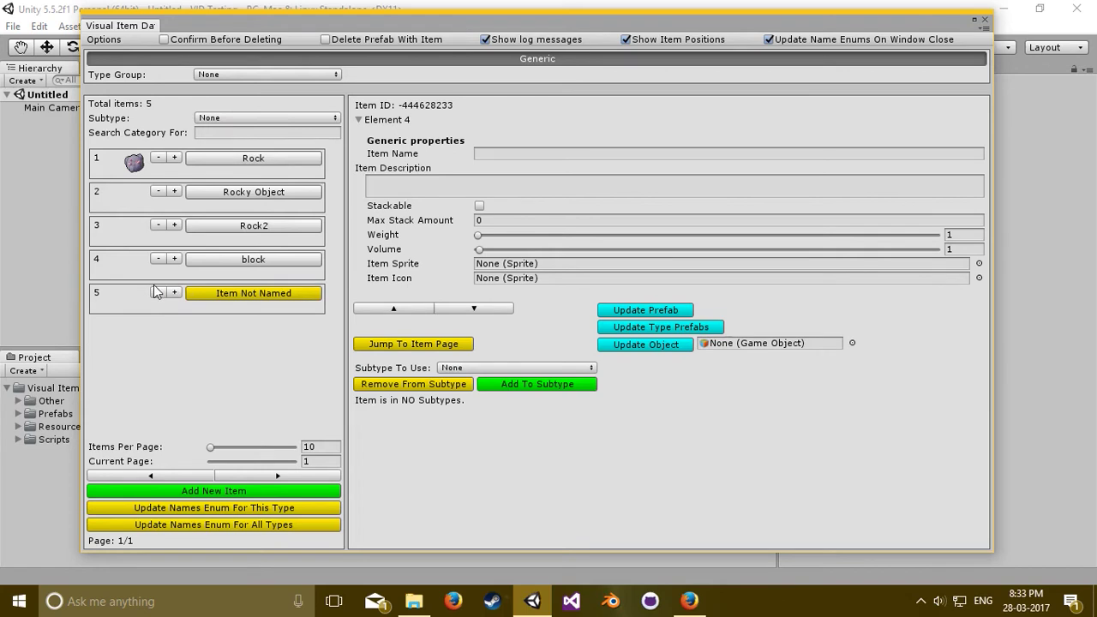
- Add three more new items to the Generic type
left_click(241, 491)
left_click(241, 492)
left_click(241, 491)
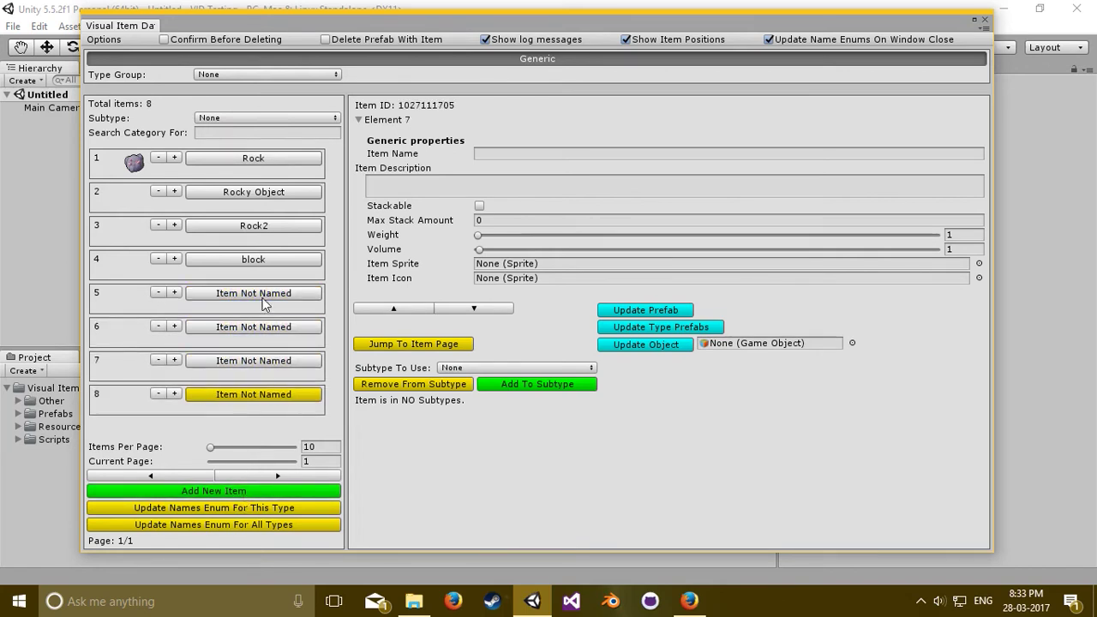
- Search the Generic items for "rock" and for "ock", and clear the search
left_click(217, 134)
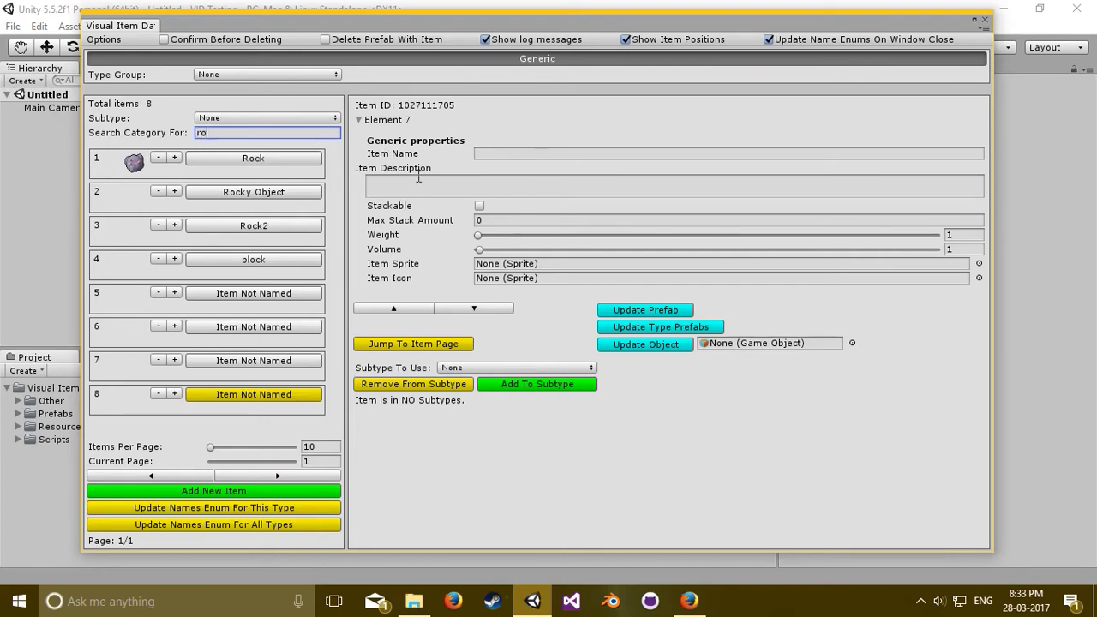
type("ck")
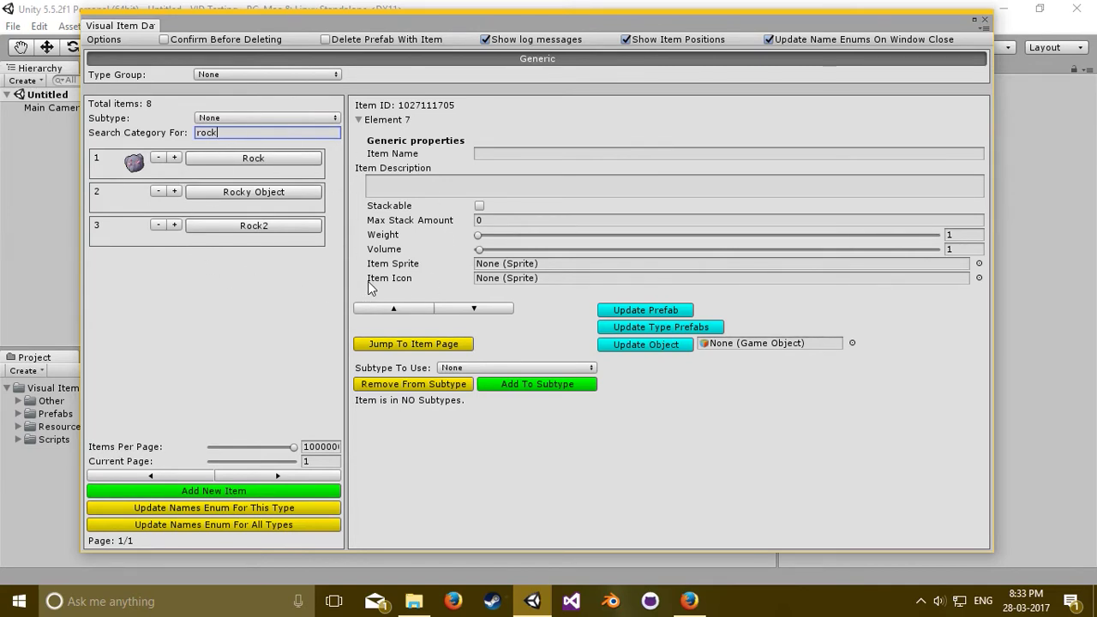
key("Left")
key("Left")
key("BackSpace")
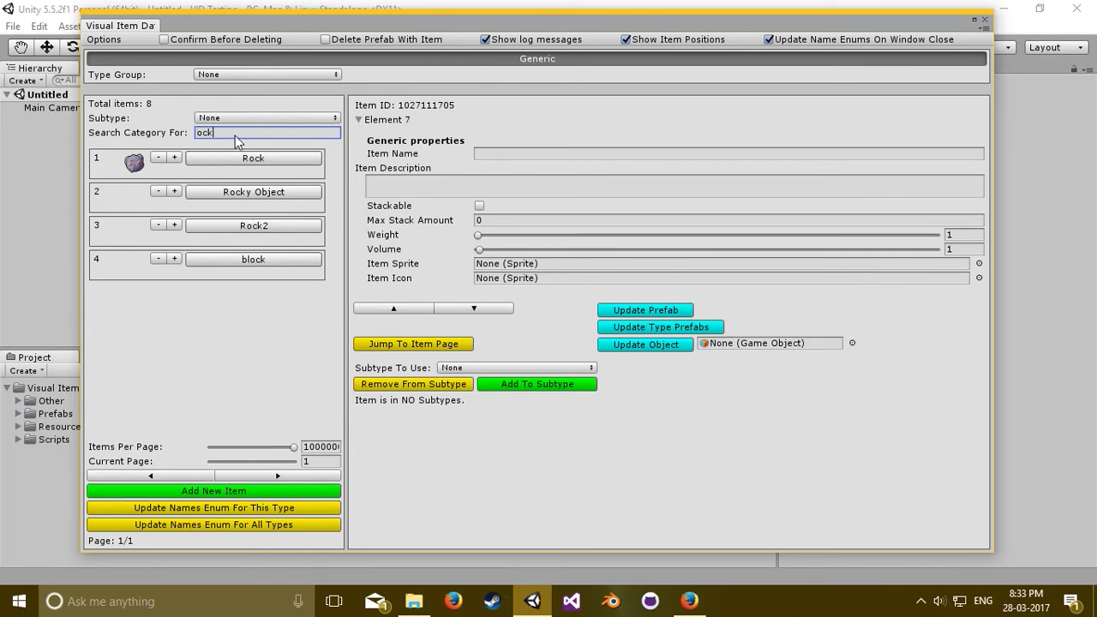
key("BackSpace")
key("BackSpace")
key("BackSpace")
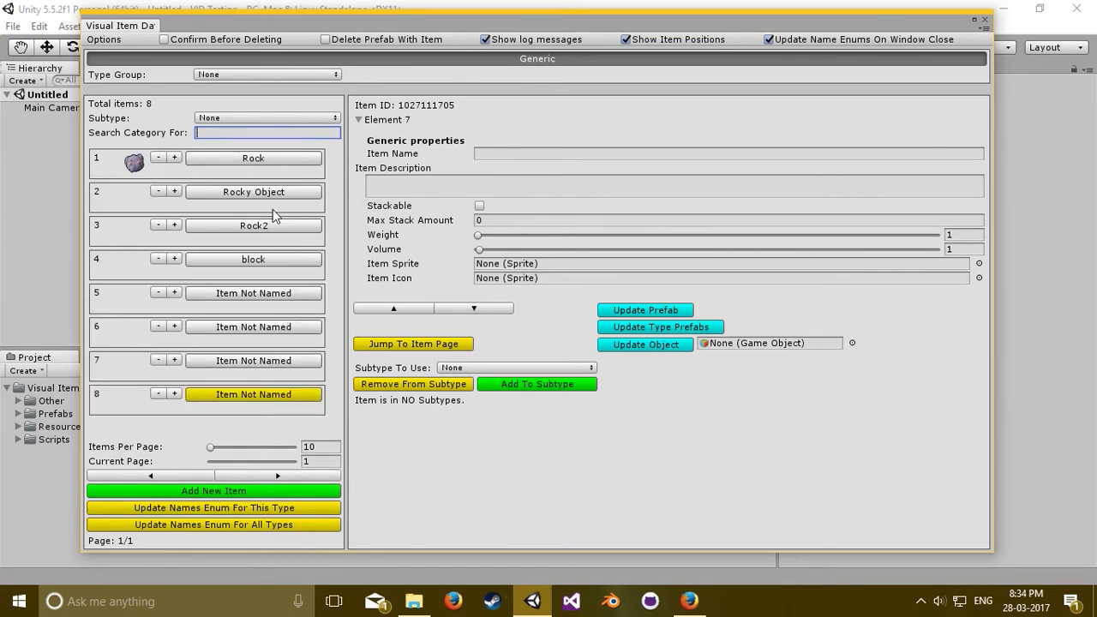
- Move the block item down two places in the list to position 6
left_click(267, 259)
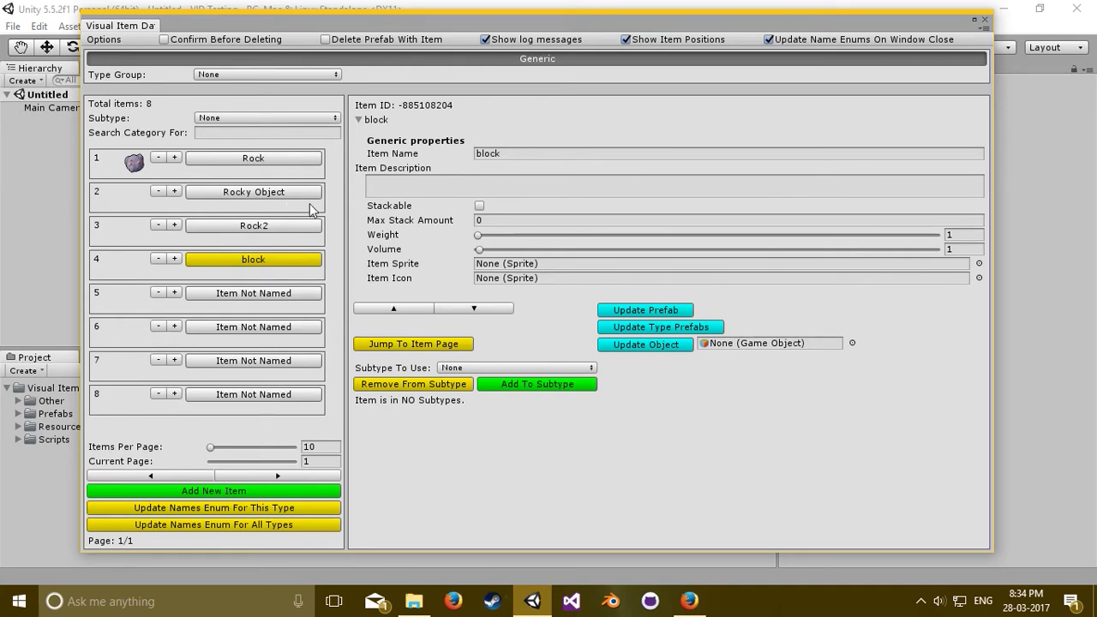
left_click(484, 310)
left_click(484, 310)
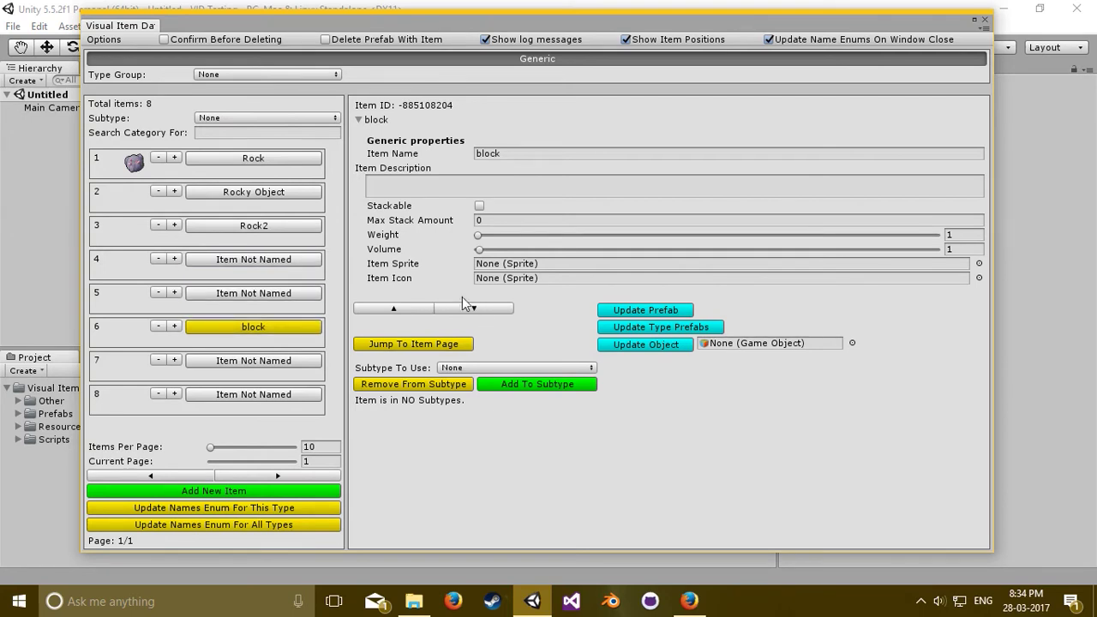
- Move the Rock item down the list and settle it at position 3
left_click(295, 160)
left_click(477, 309)
left_click(477, 309)
left_click(477, 309)
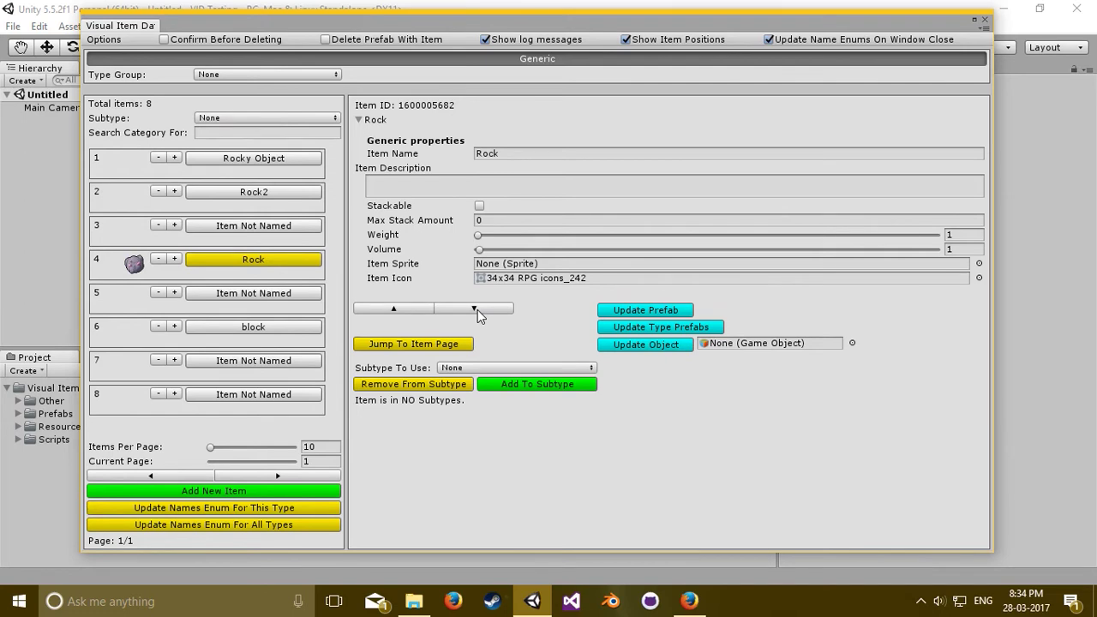
left_click(478, 309)
left_click(423, 310)
left_click(424, 309)
- Move the Rock2 item down to position 8 at the end of the list
left_click(270, 193)
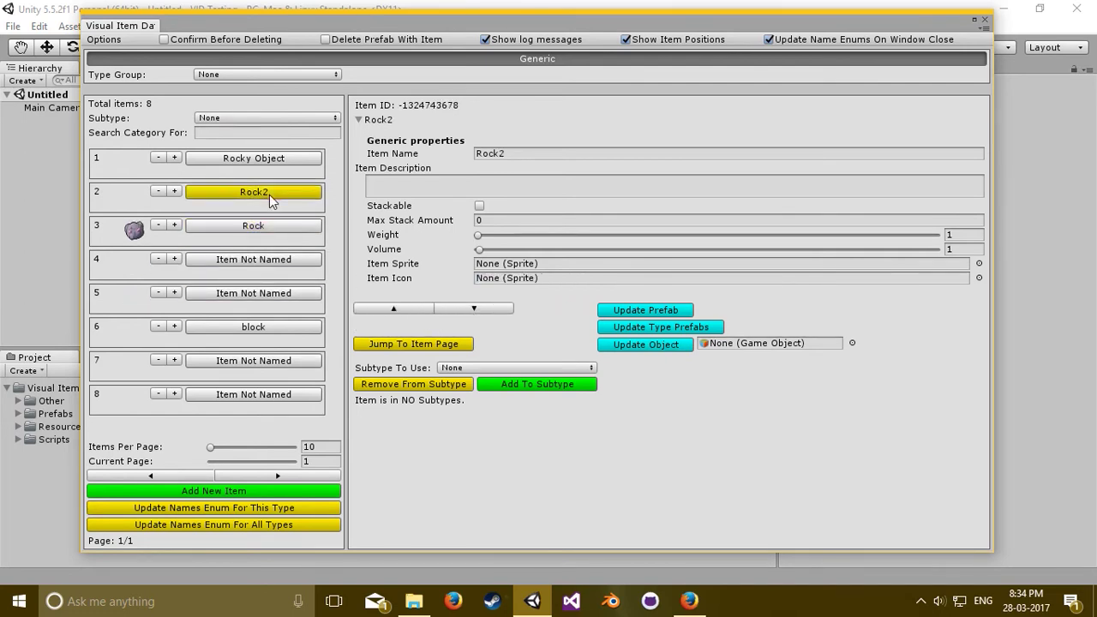
left_click(470, 309)
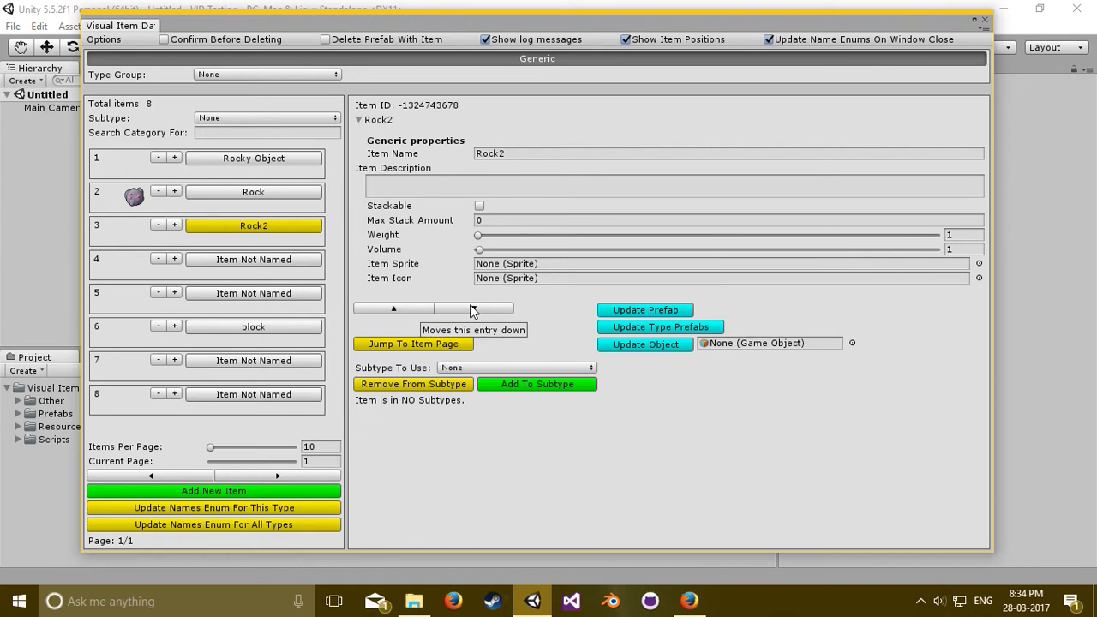
left_click(470, 308)
left_click(471, 308)
left_click(470, 308)
left_click(470, 309)
left_click(470, 308)
- Search the reordered Generic items for "rock" and clear the search
left_click(253, 136)
type("r")
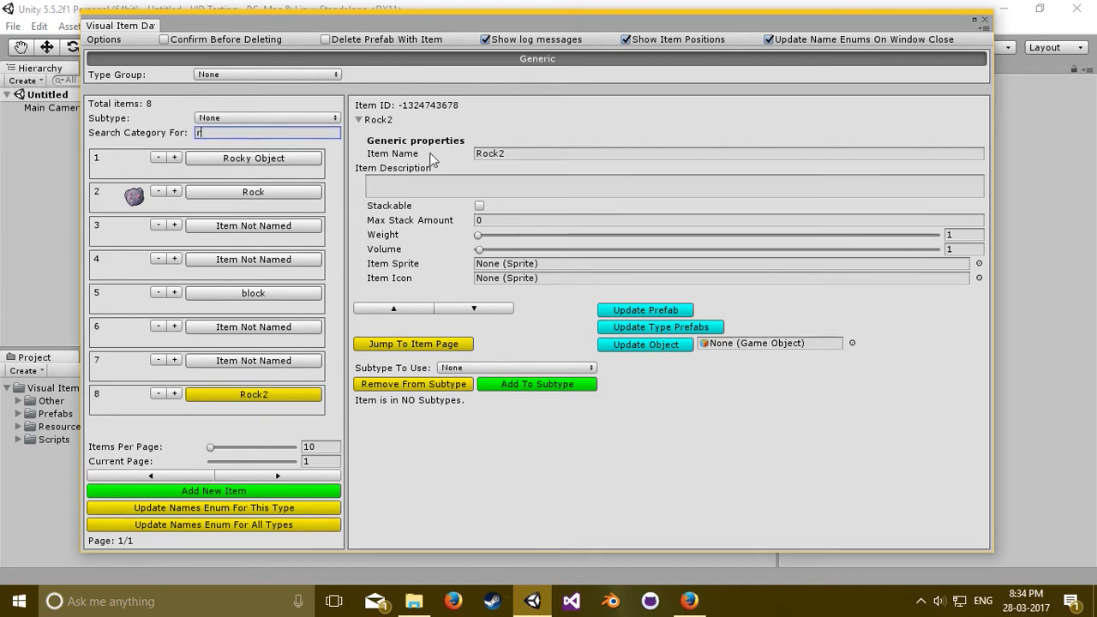
type("ock")
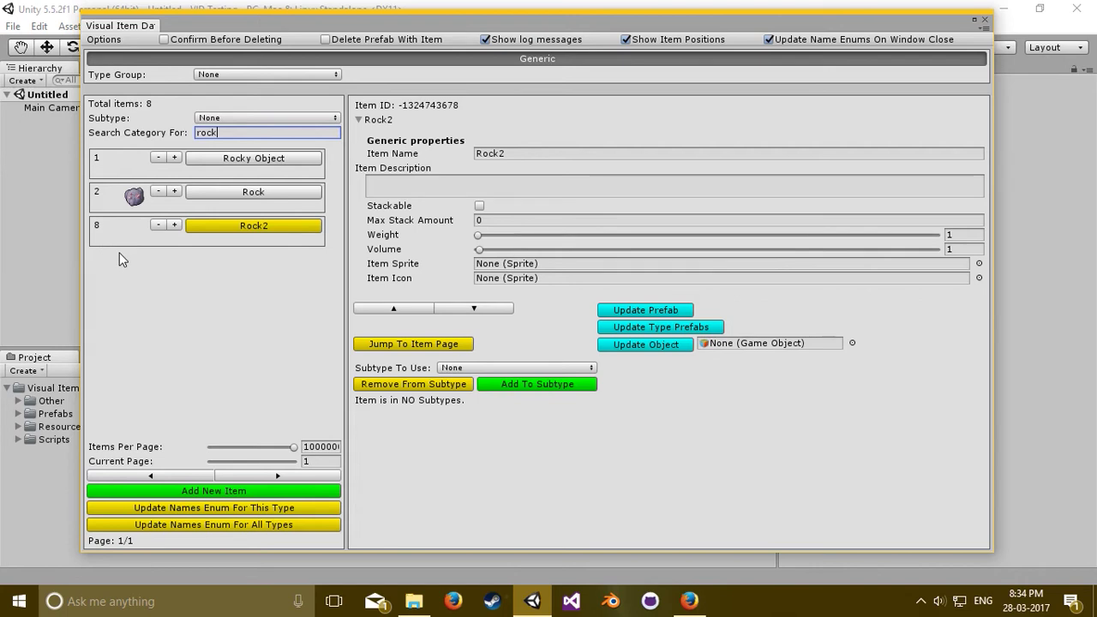
key("BackSpace")
key("BackSpace")
key("BackSpace")
key("BackSpace")
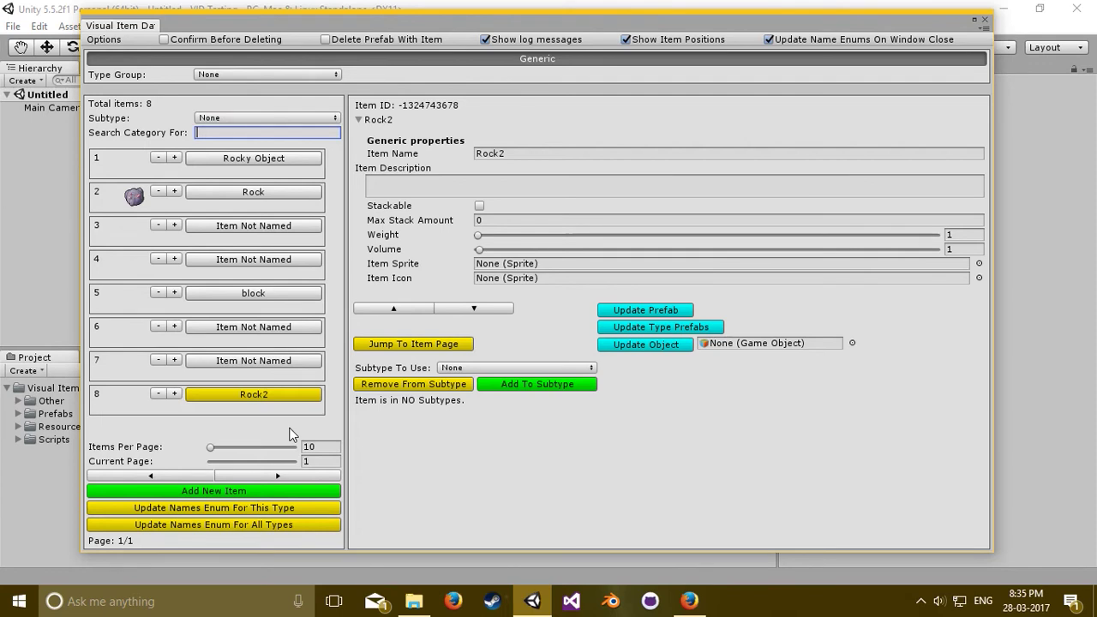
- Add four more new items to the Generic type
left_click(245, 495)
left_click(248, 494)
left_click(248, 494)
left_click(248, 493)
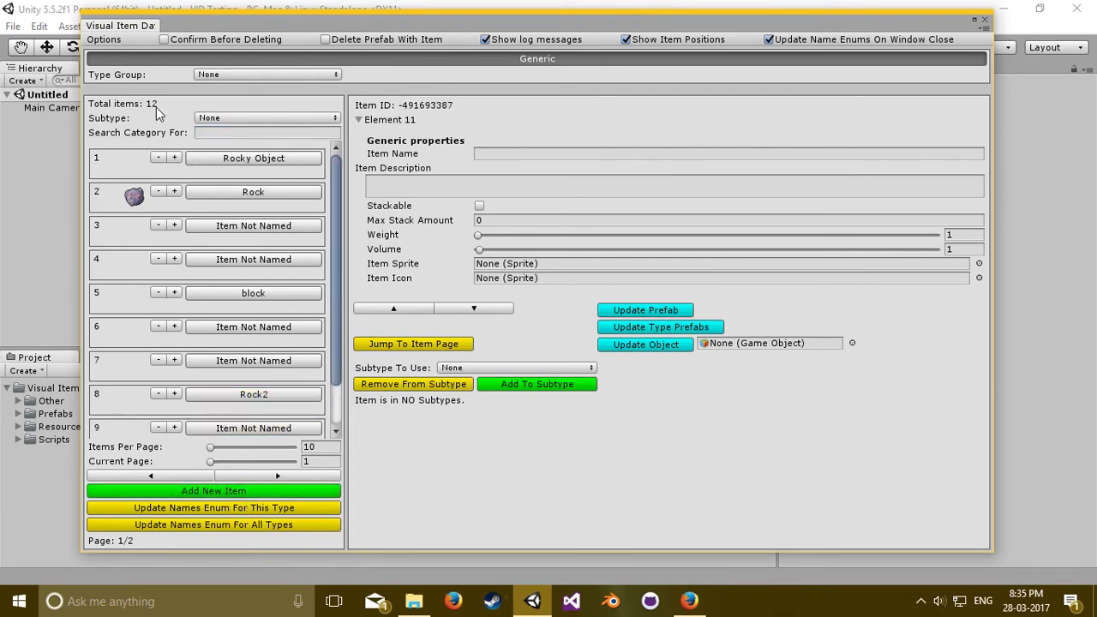
- Name item 12 on the second page Feather and set its item icon to the feather sprite 34x34 RPG icons_226
scroll(286, 363, "down", 2)
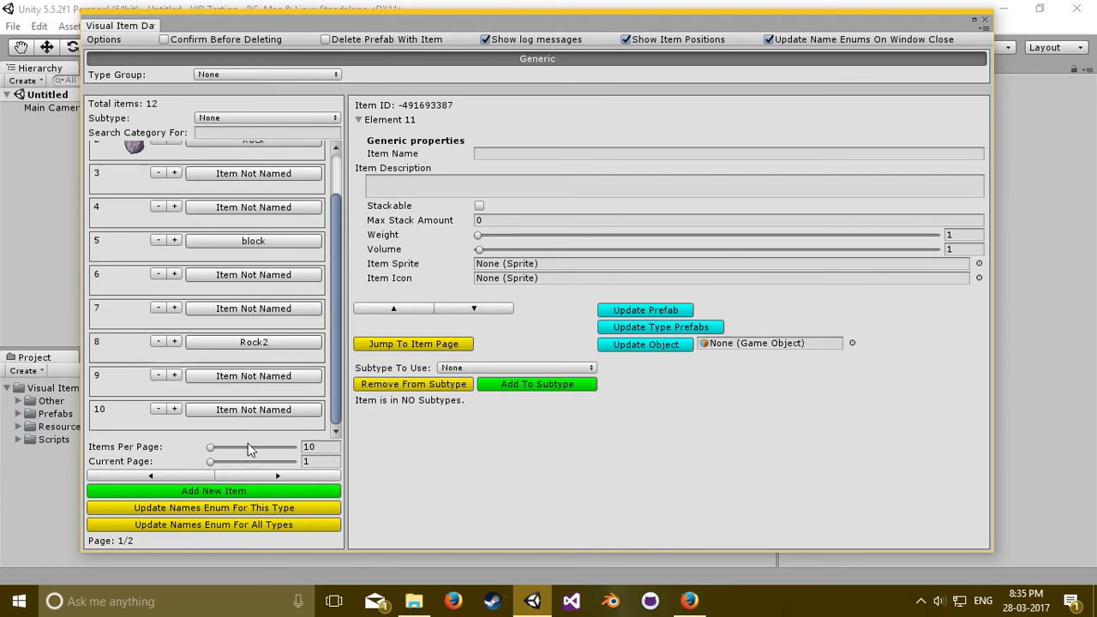
left_click(275, 477)
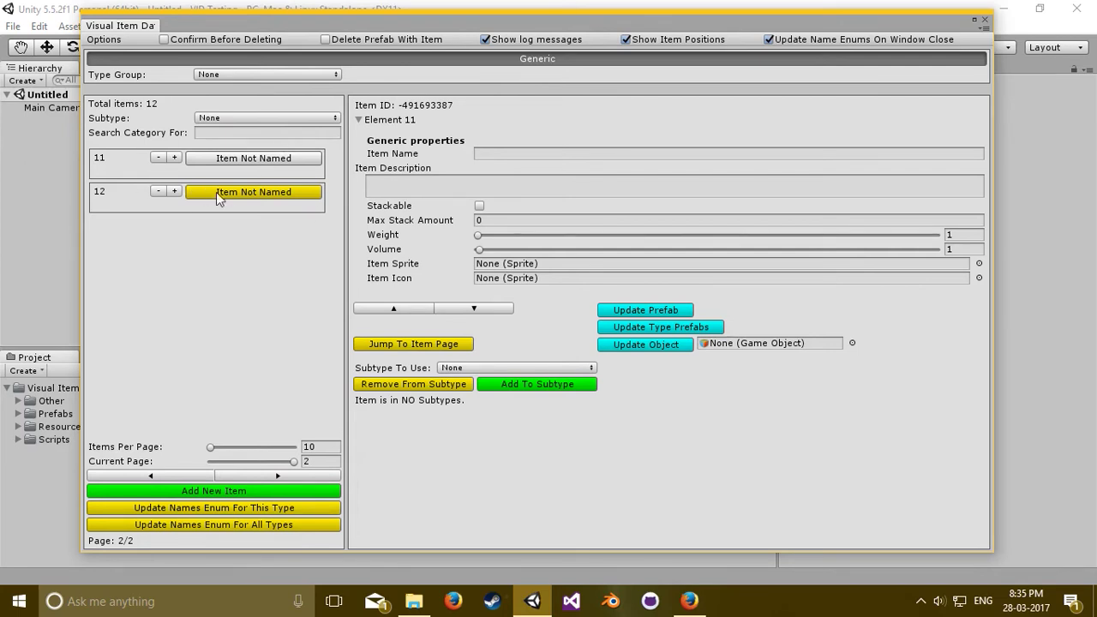
left_click(501, 155)
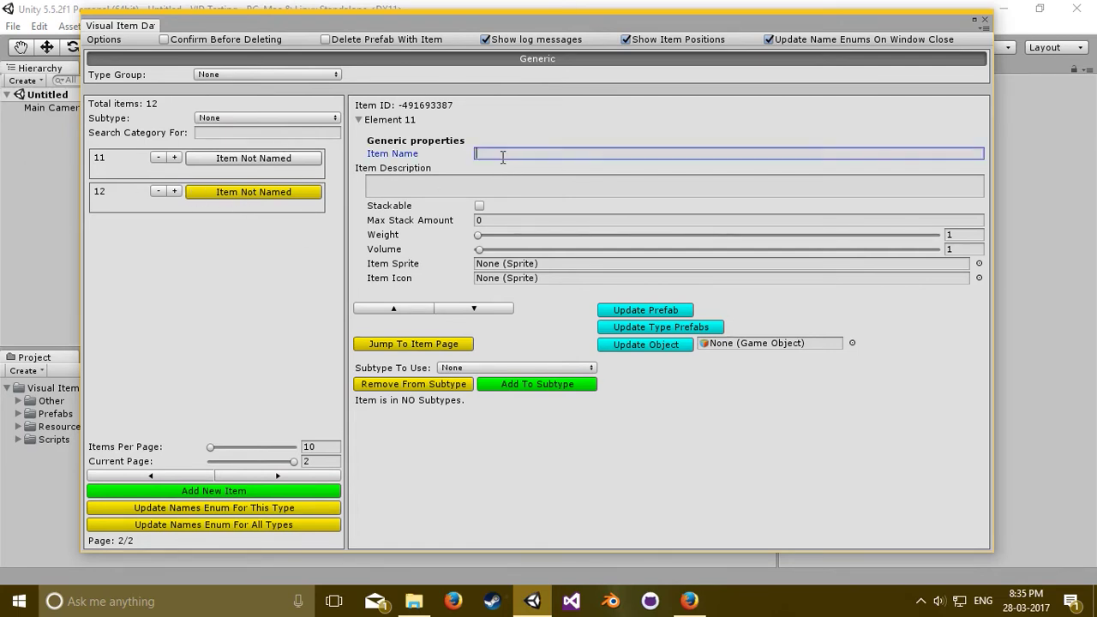
type("Feather")
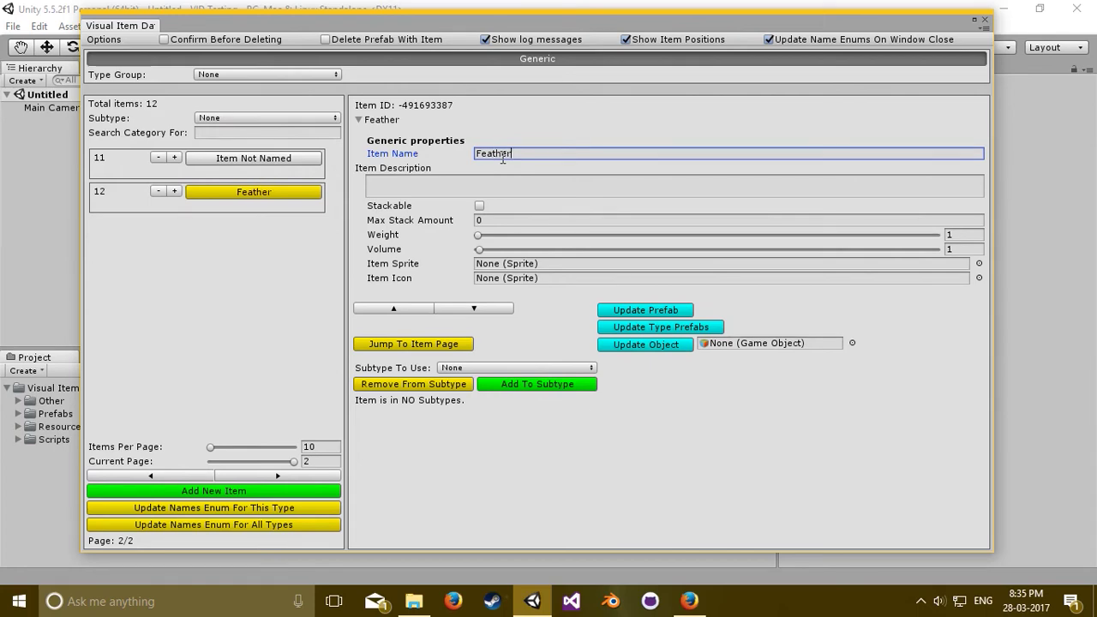
left_click(977, 279)
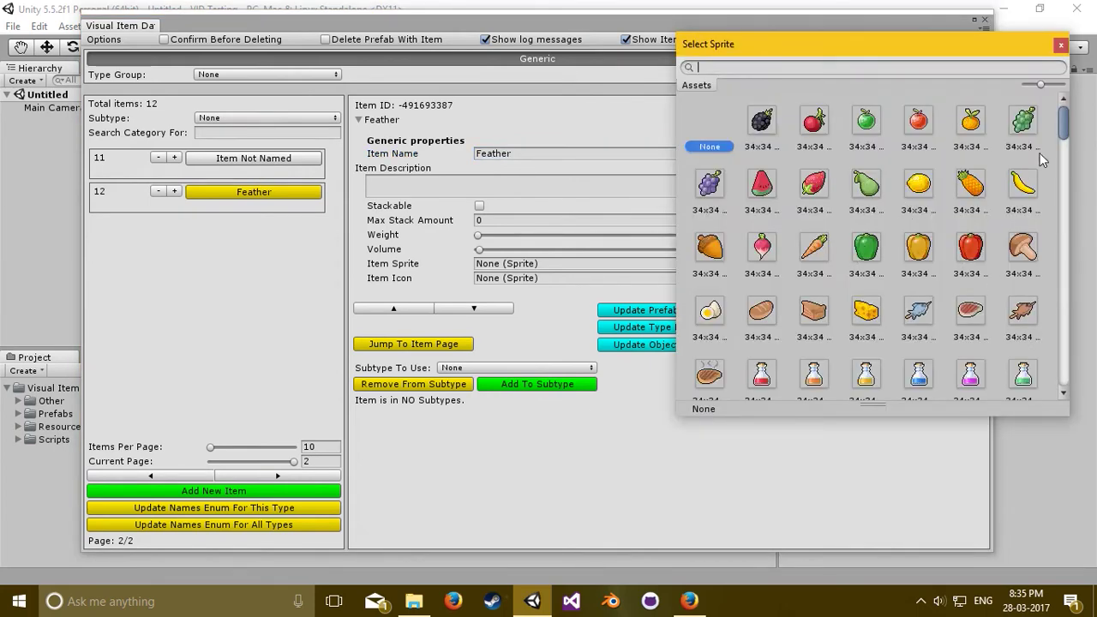
left_click_drag(1067, 135, 1049, 262)
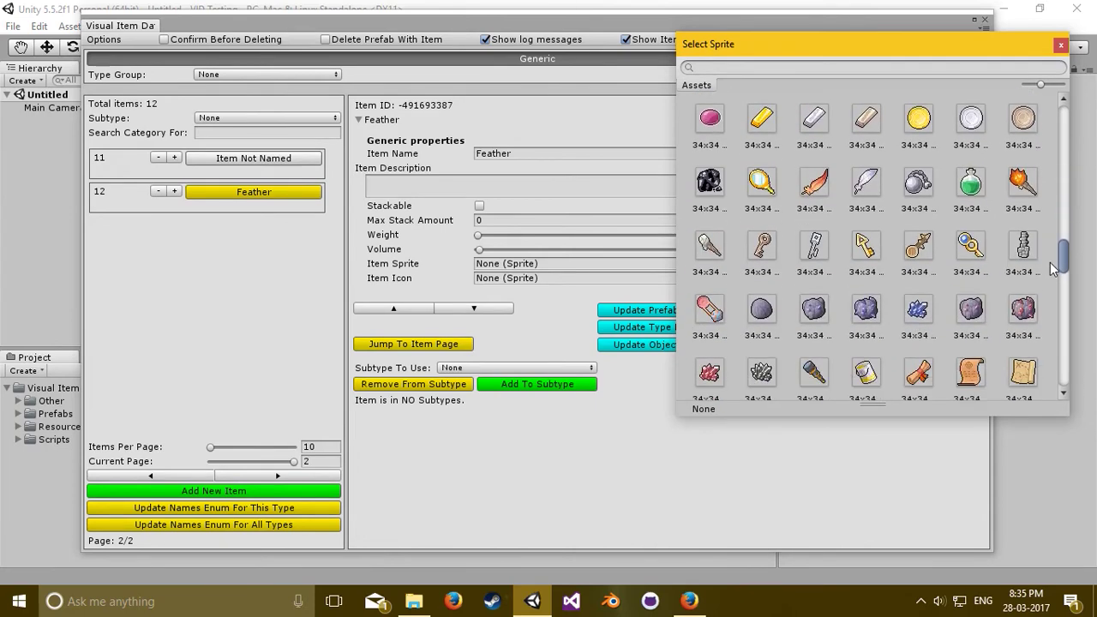
double_click(866, 184)
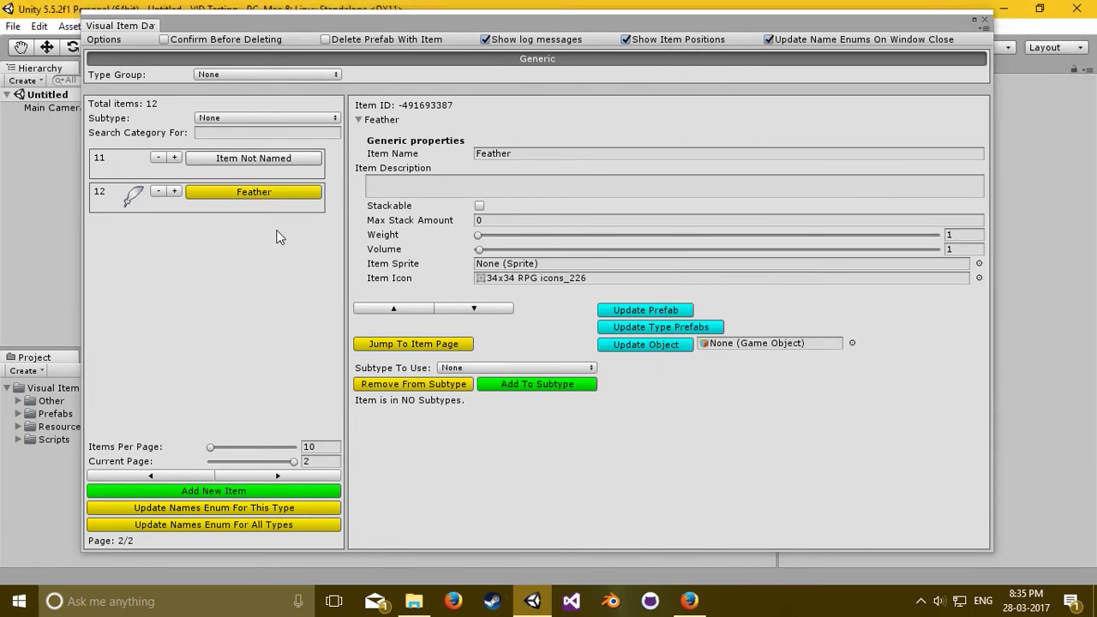
left_click(225, 196)
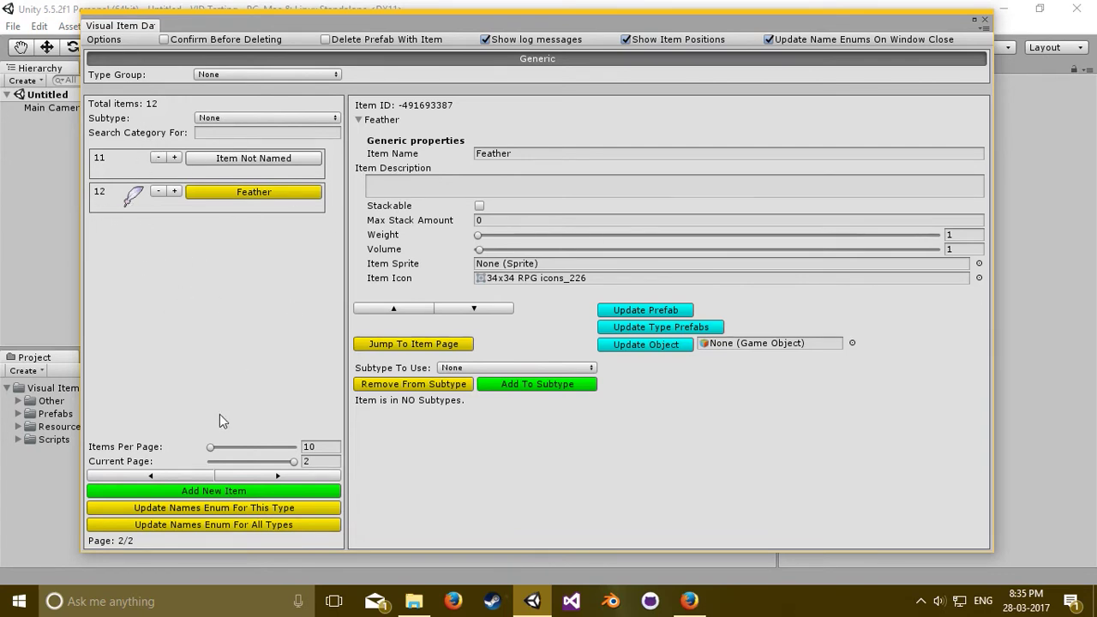
- Search for "feat" from the first page of items and jump to the page containing the Feather item
left_click(188, 477)
scroll(227, 325, "down", 2)
scroll(256, 326, "up", 2)
scroll(257, 327, "up", 1)
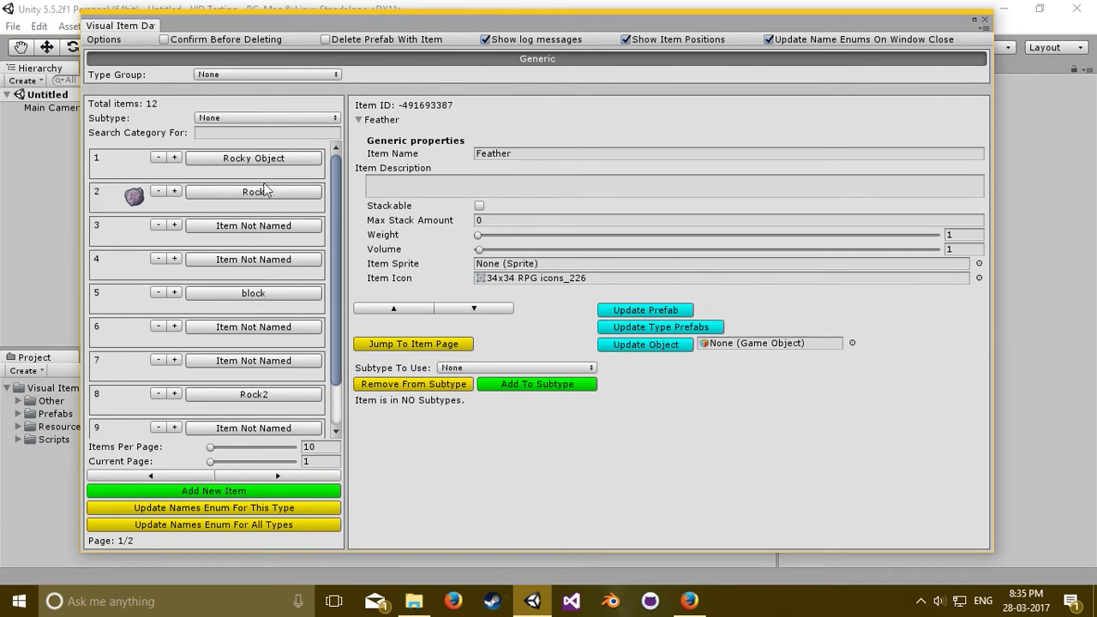
left_click(268, 131)
type("feat")
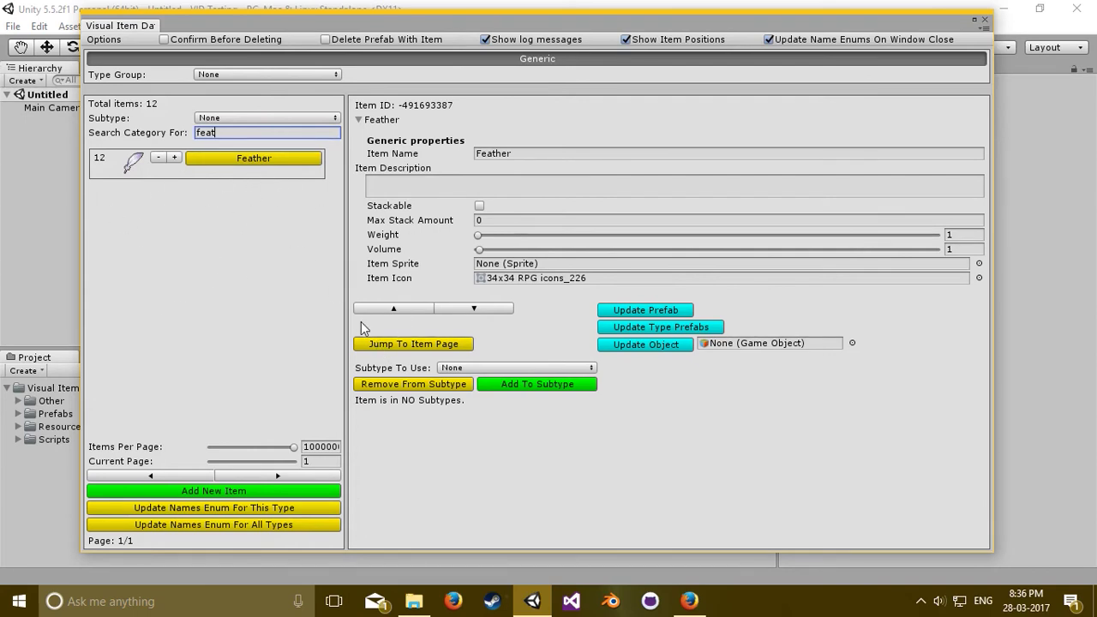
left_click(430, 346)
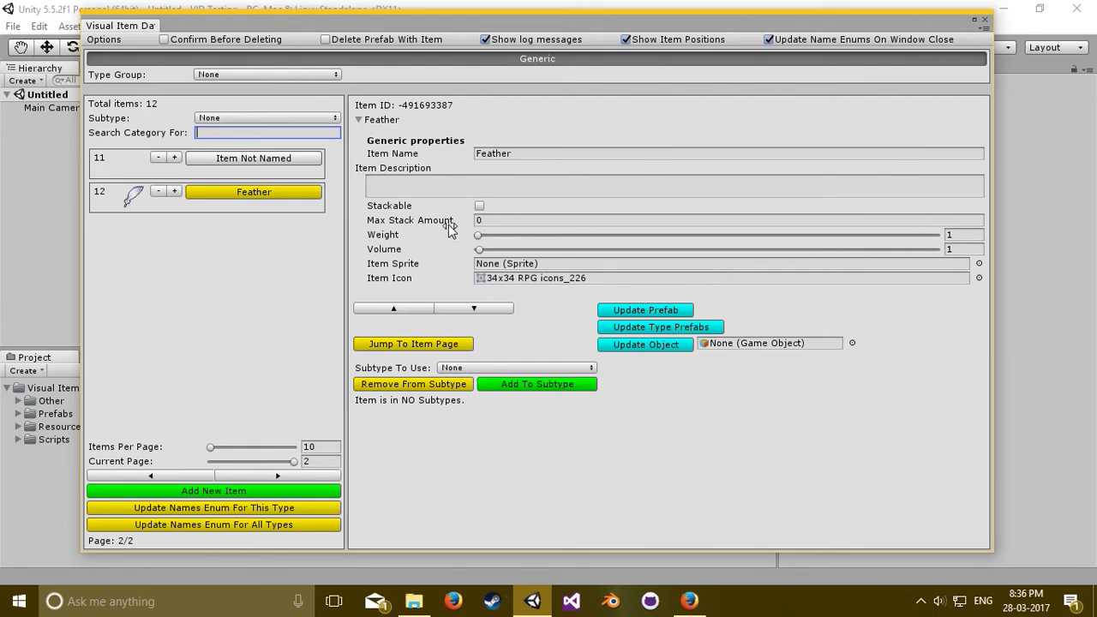
- Set the Feather item's description to "A small feather!" and duplicate the item
left_click(476, 184)
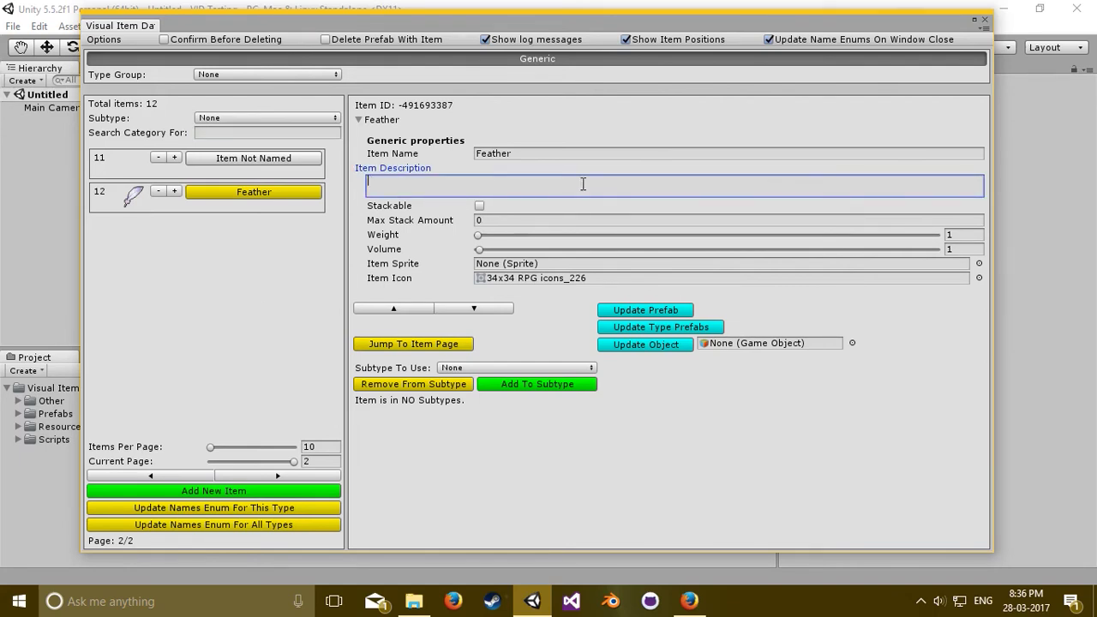
type("A small feather!")
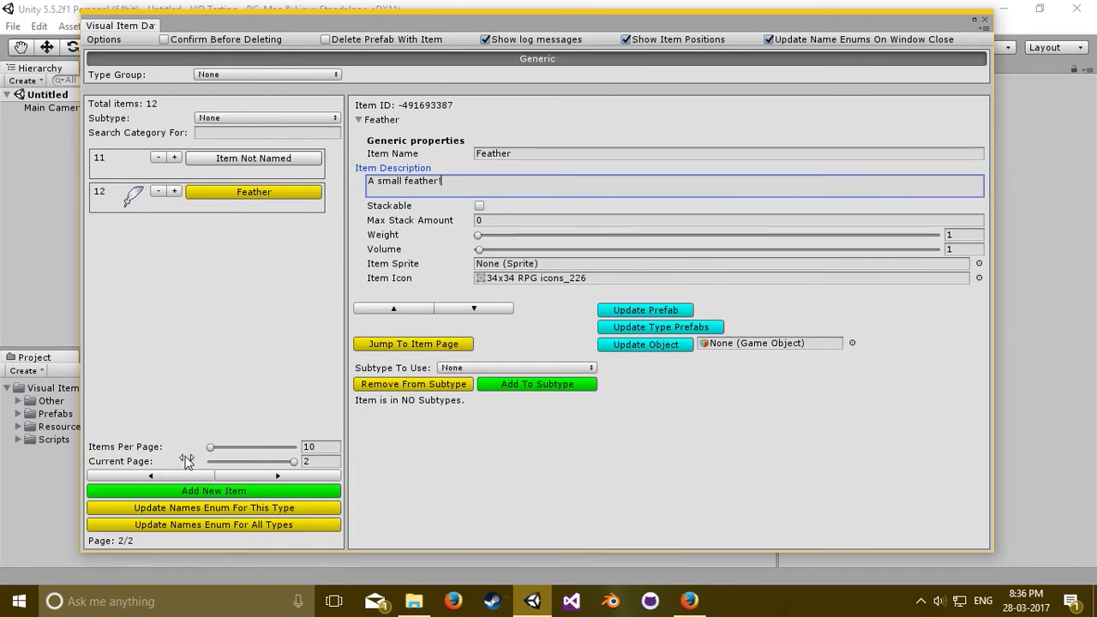
left_click(175, 194)
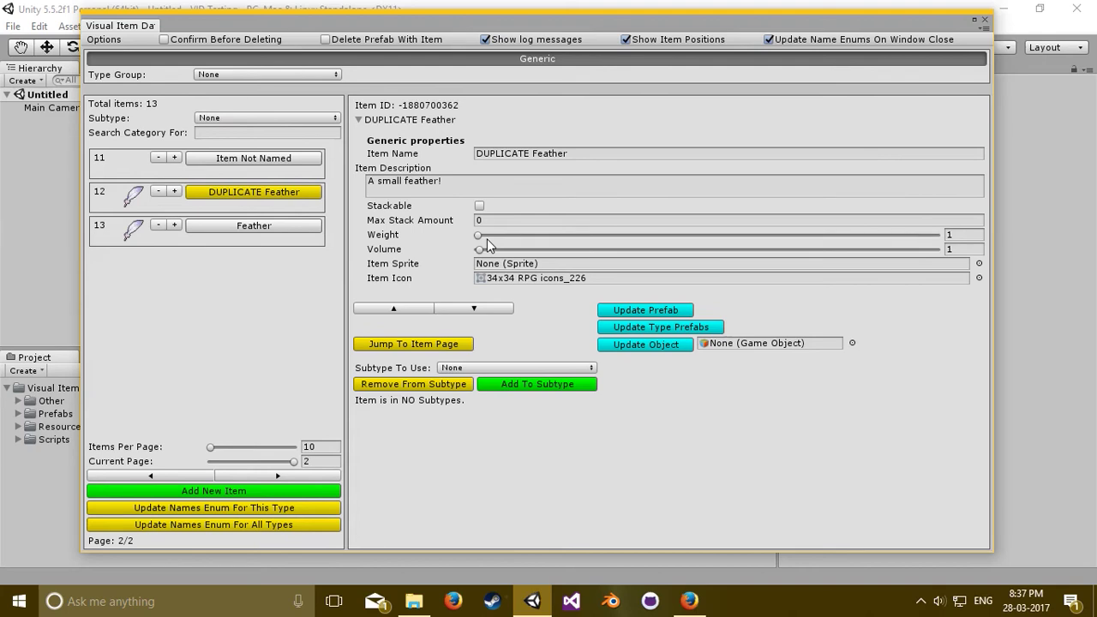
- Set the duplicate feather's weight to 8 and change its description to "A Large feather!"
left_click_drag(478, 236, 480, 238)
left_click(402, 183)
double_click(396, 181)
type("Large")
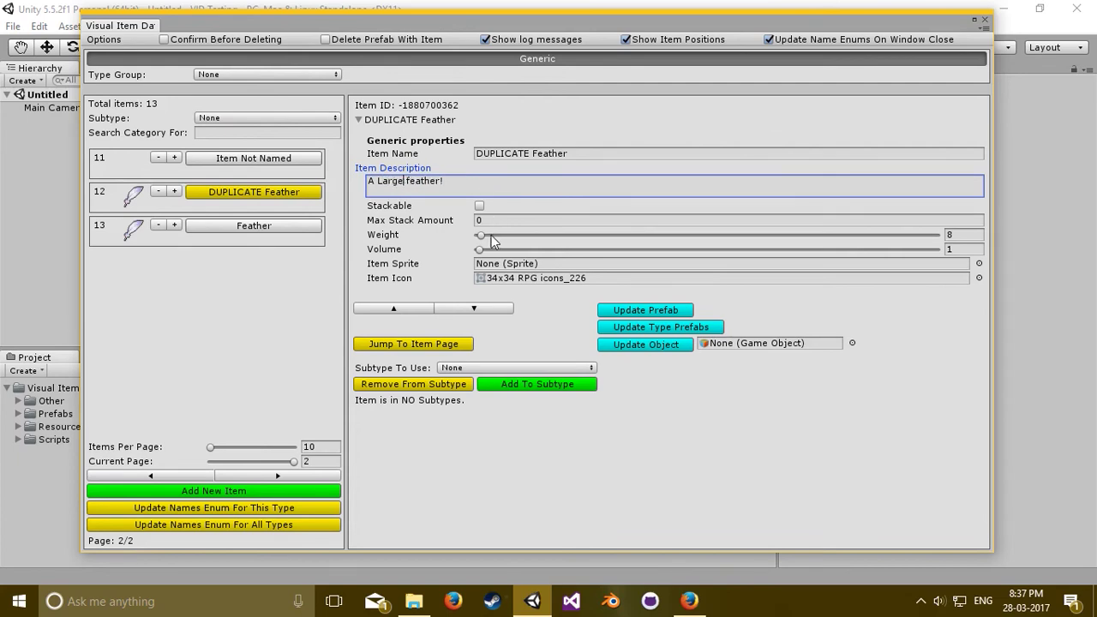
- Rename the duplicate feather item as Large Feather
left_click(536, 153)
left_click(533, 153)
key("BackSpace")
key("BackSpace")
key("BackSpace")
key("BackSpace")
key("BackSpace")
key("BackSpace")
key("BackSpace")
key("BackSpace")
key("BackSpace")
key("BackSpace")
type("Large")
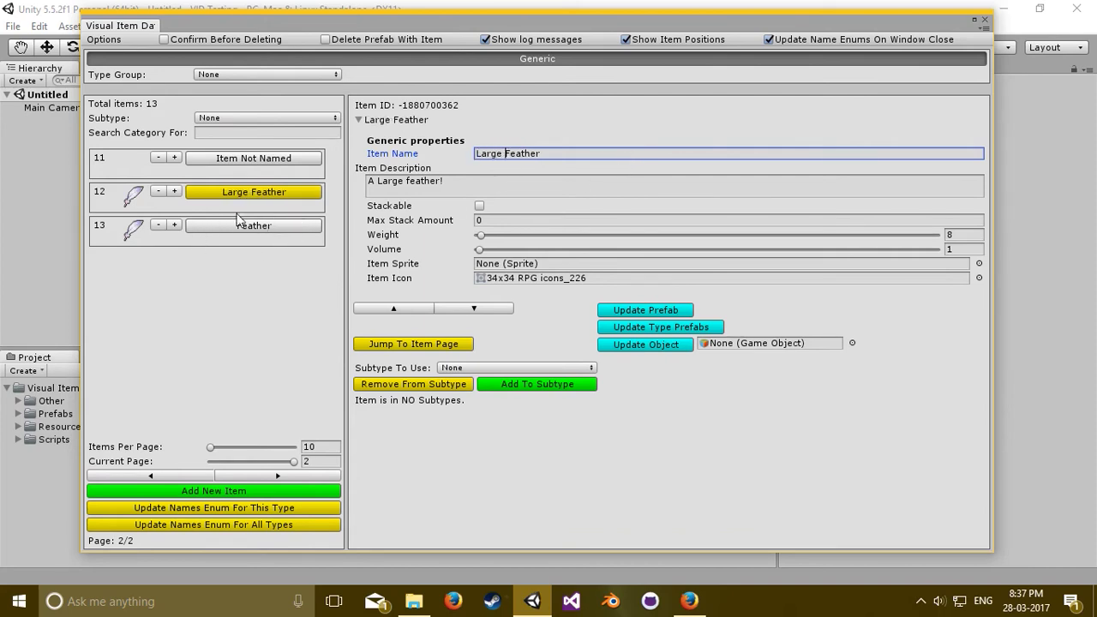
- Delete the unnamed item 11 listed above Large Feather
left_click(159, 159)
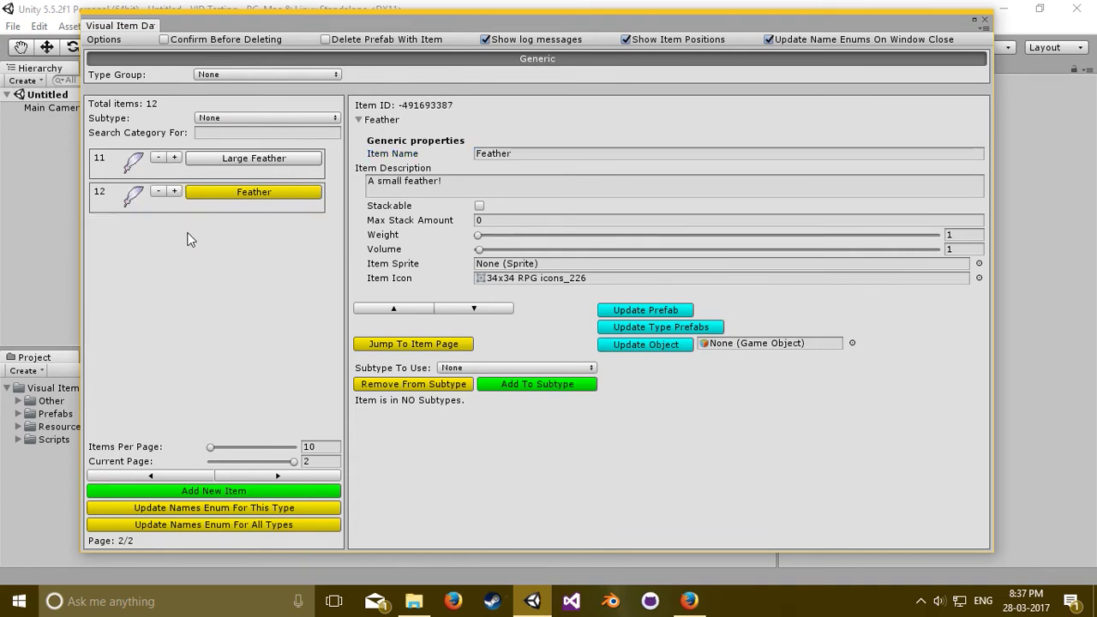
- Enable confirmation before deleting and try it on the Feather item, declining the removal
left_click(163, 39)
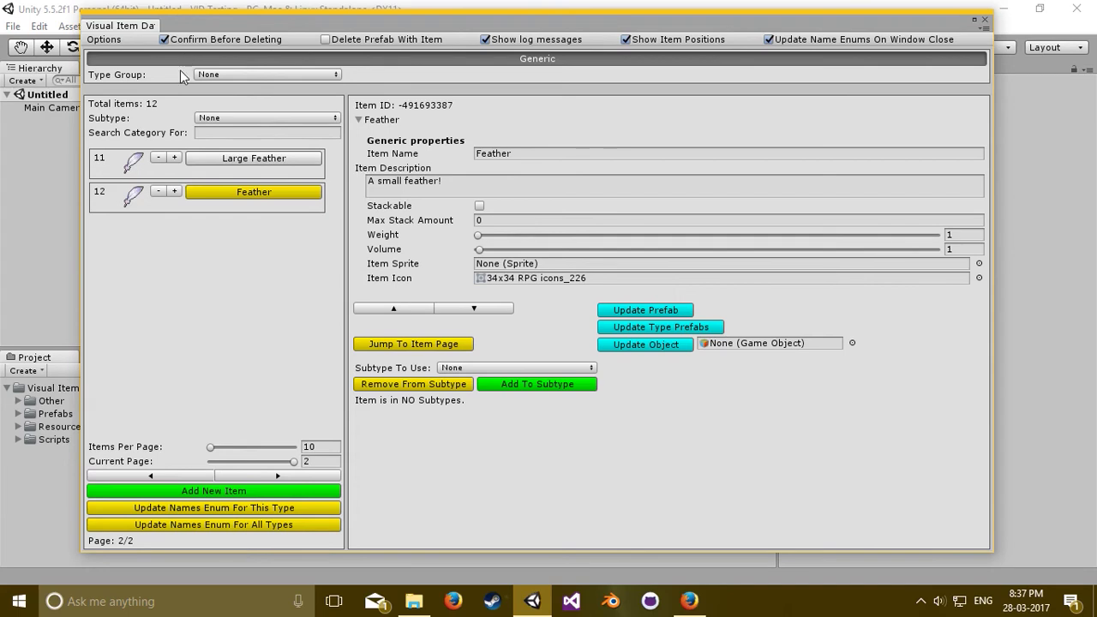
left_click(158, 190)
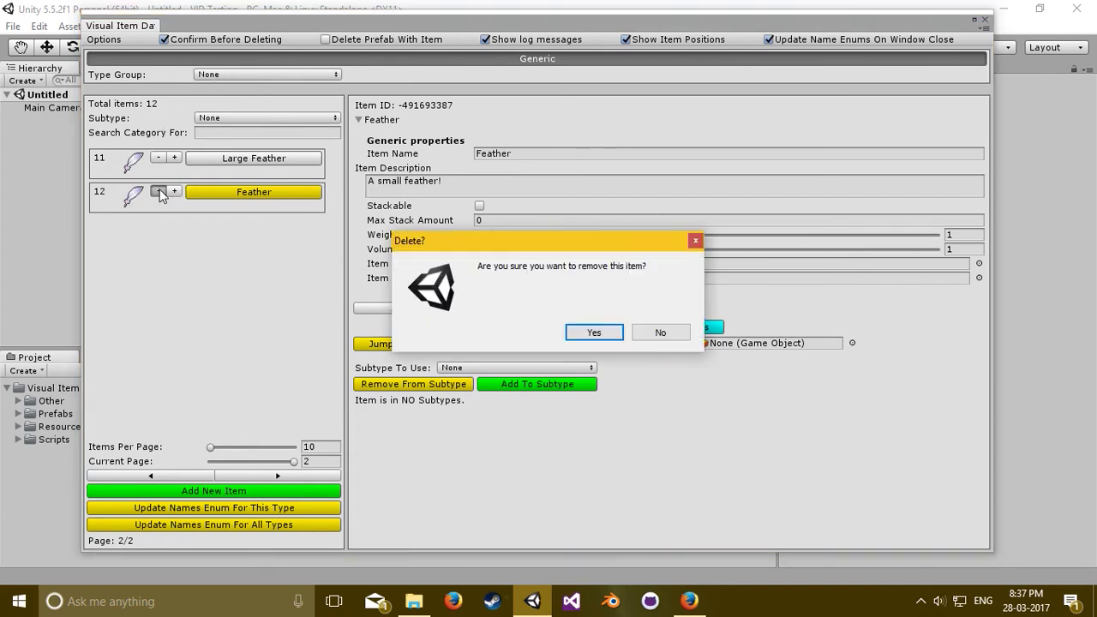
left_click_drag(478, 243, 465, 168)
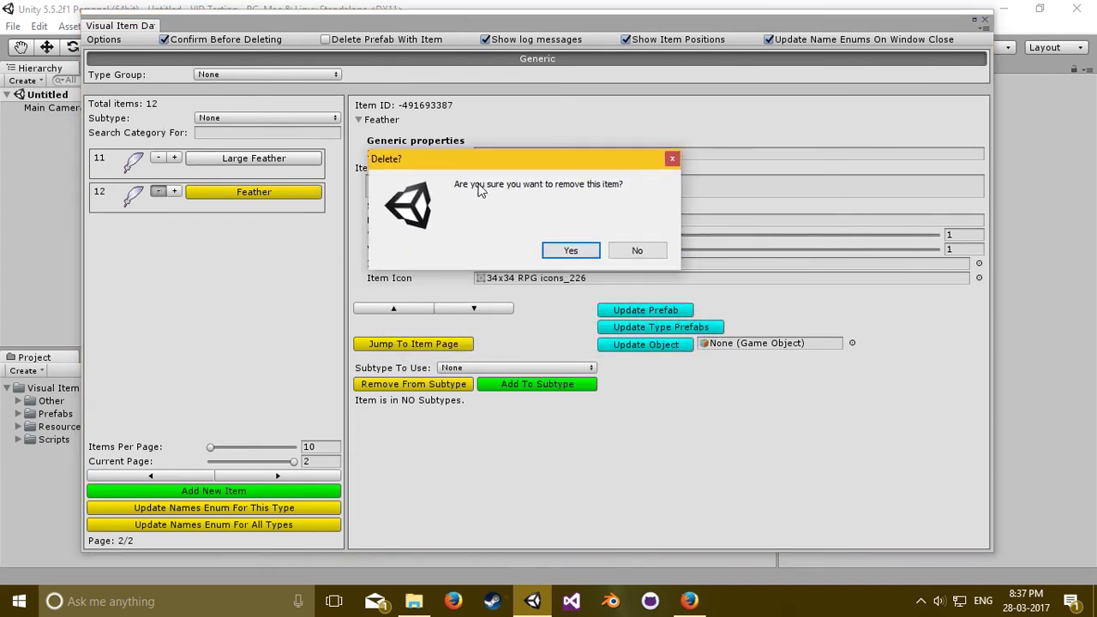
left_click(656, 256)
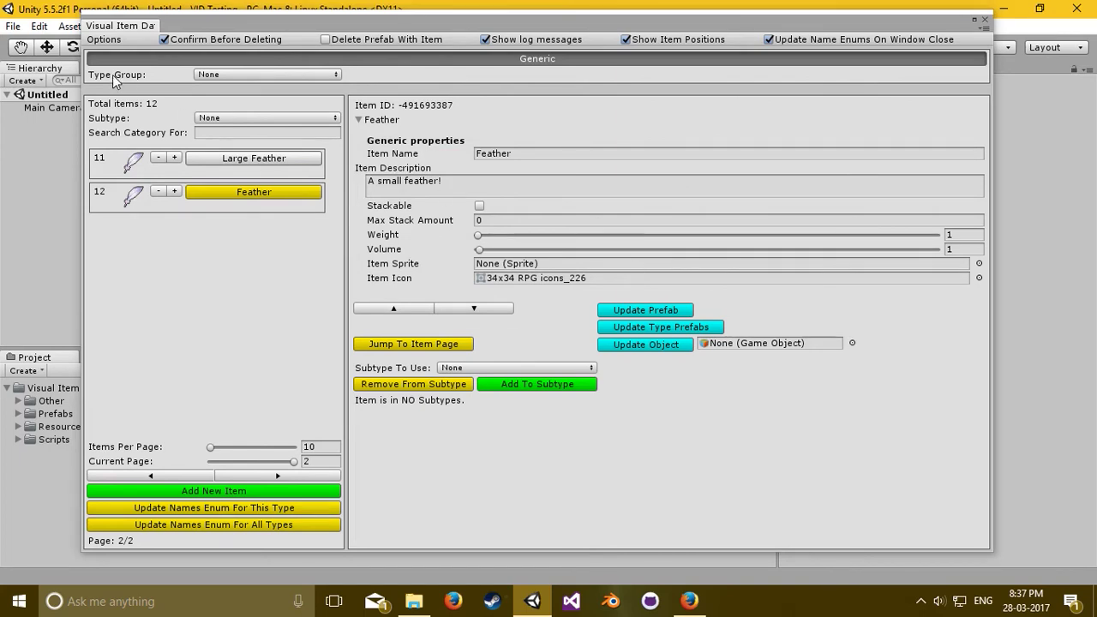
- Delete the Feather item with confirmation, and undo, redo and once more undo the deletion
left_click(157, 191)
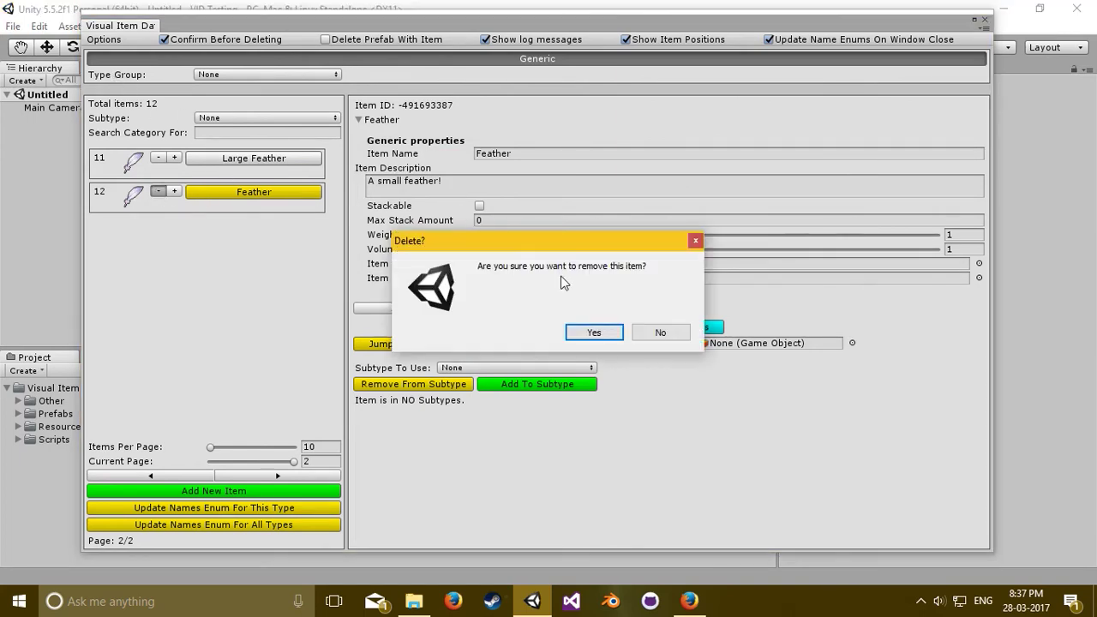
left_click(600, 329)
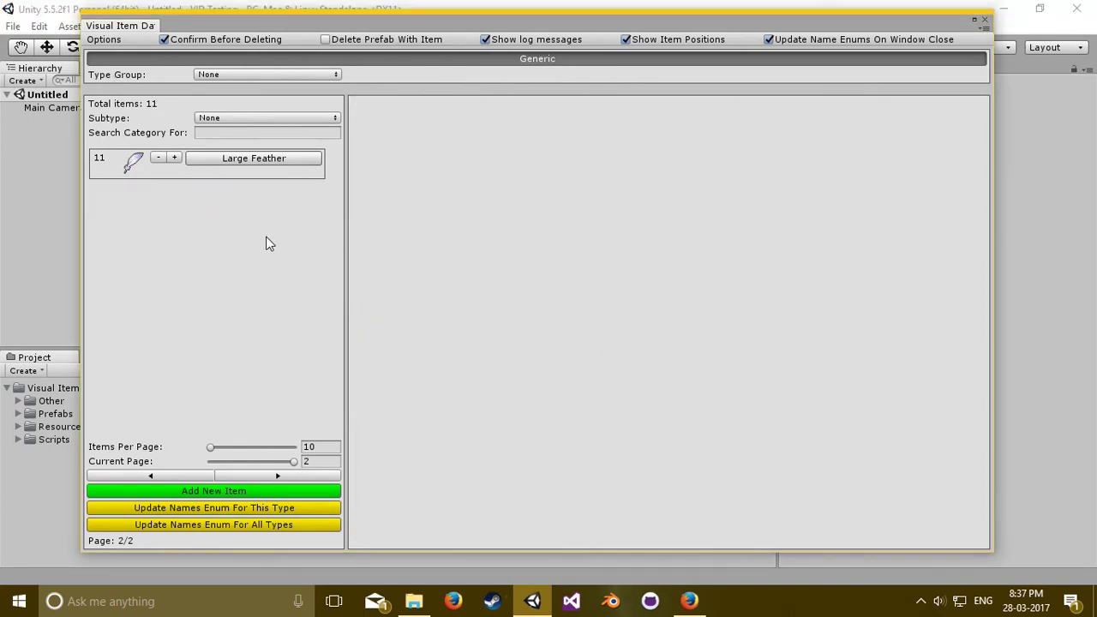
key("ctrl+z")
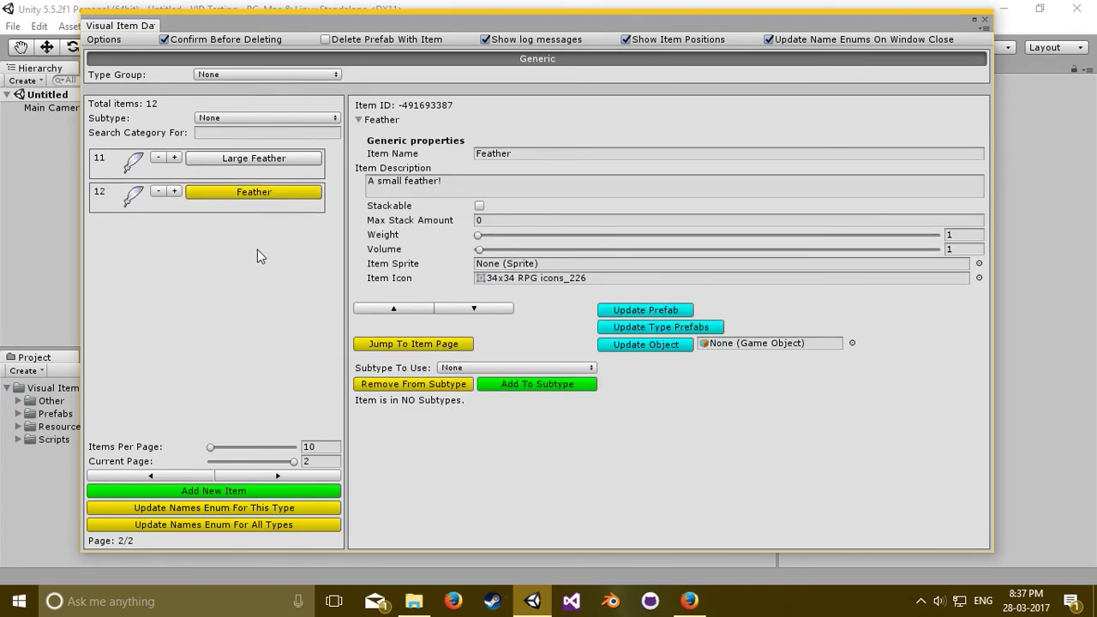
key("ctrl+y")
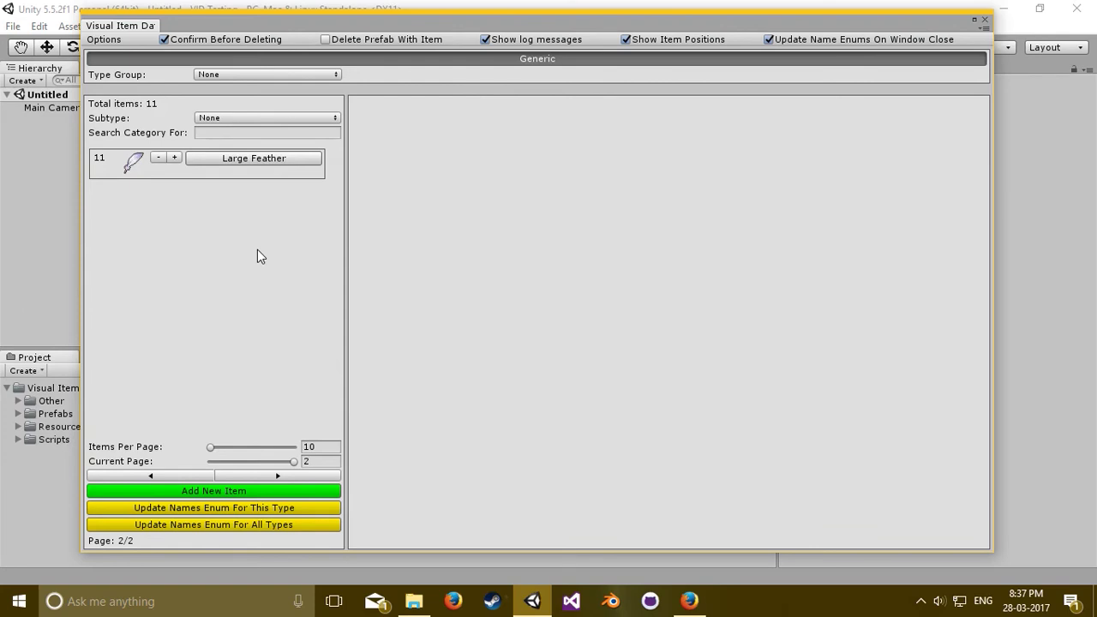
key("ctrl+z")
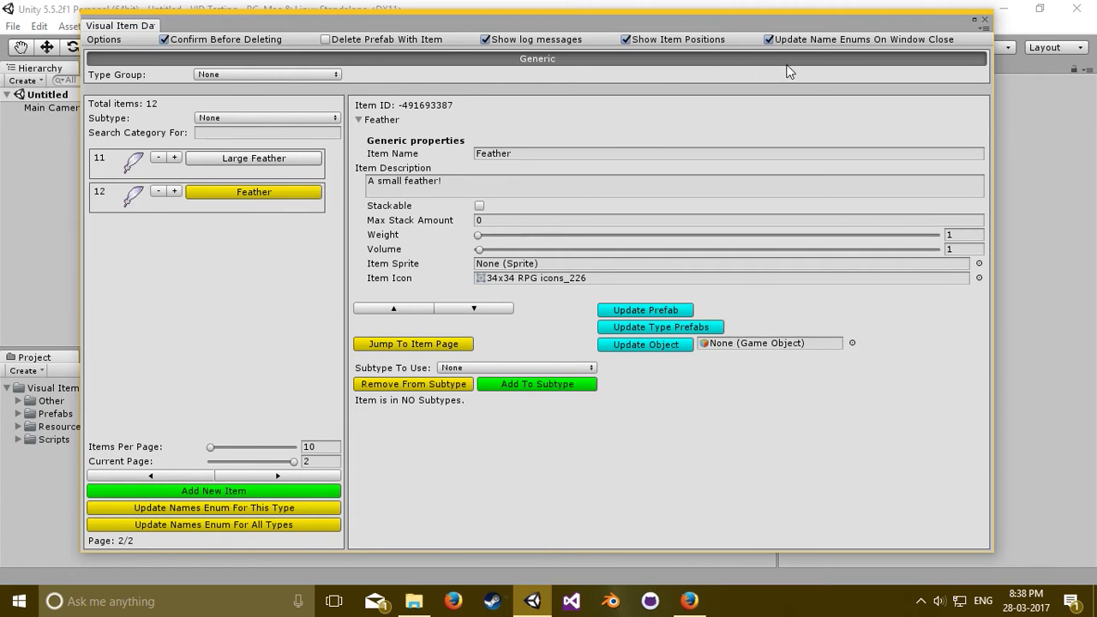
- Close the item database, open the Item Type Control Window and choose Melee Weapon as the existing item type to add
left_click(985, 20)
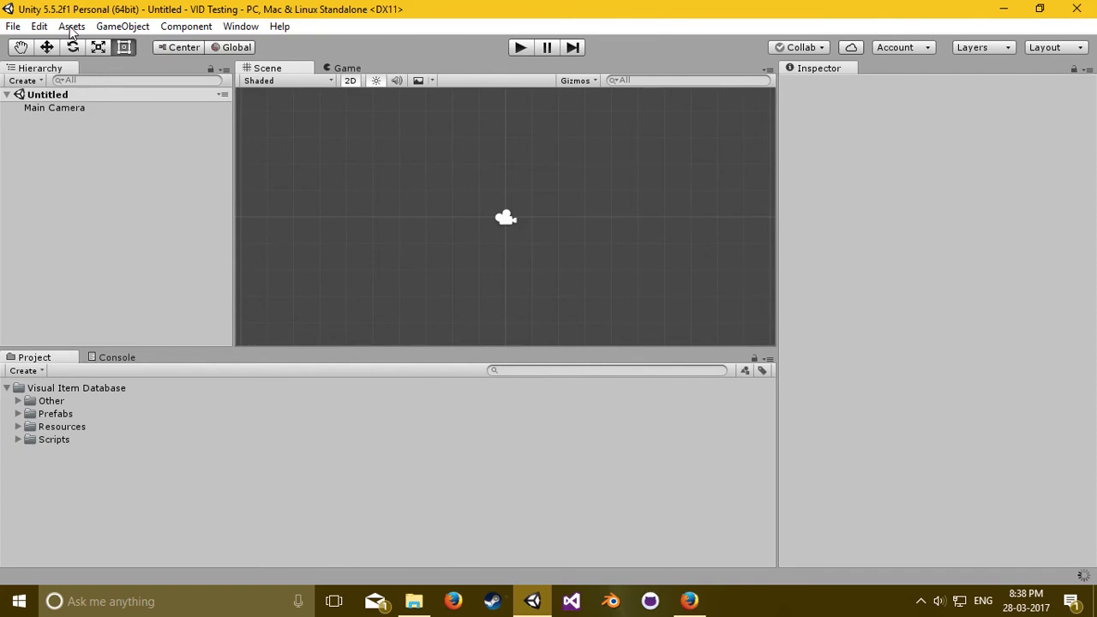
left_click(71, 26)
mouse_move(101, 45)
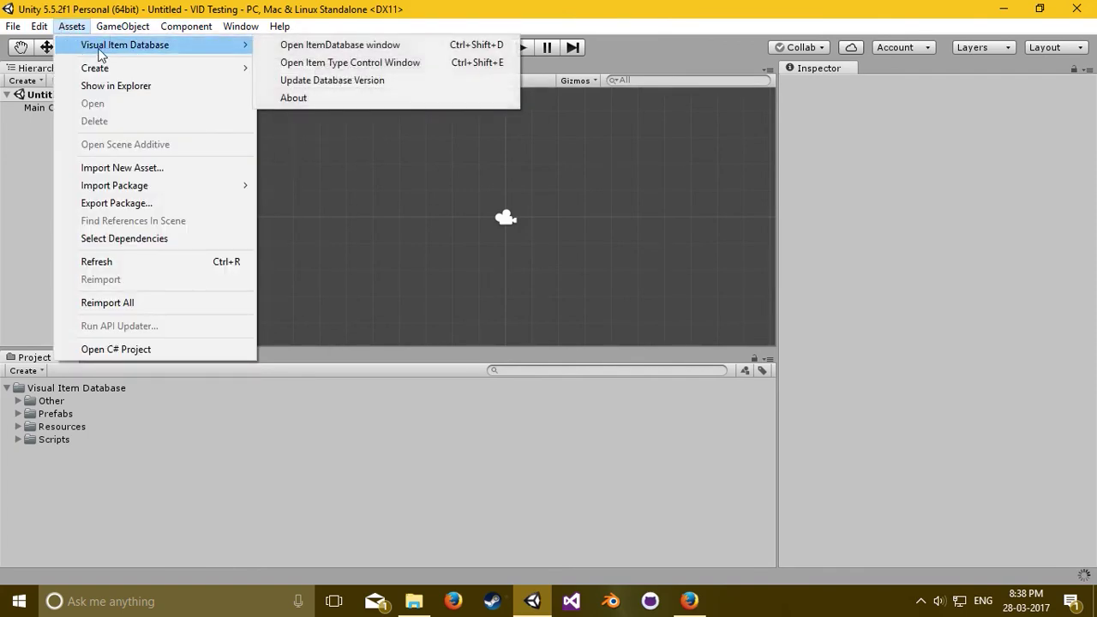
left_click(341, 67)
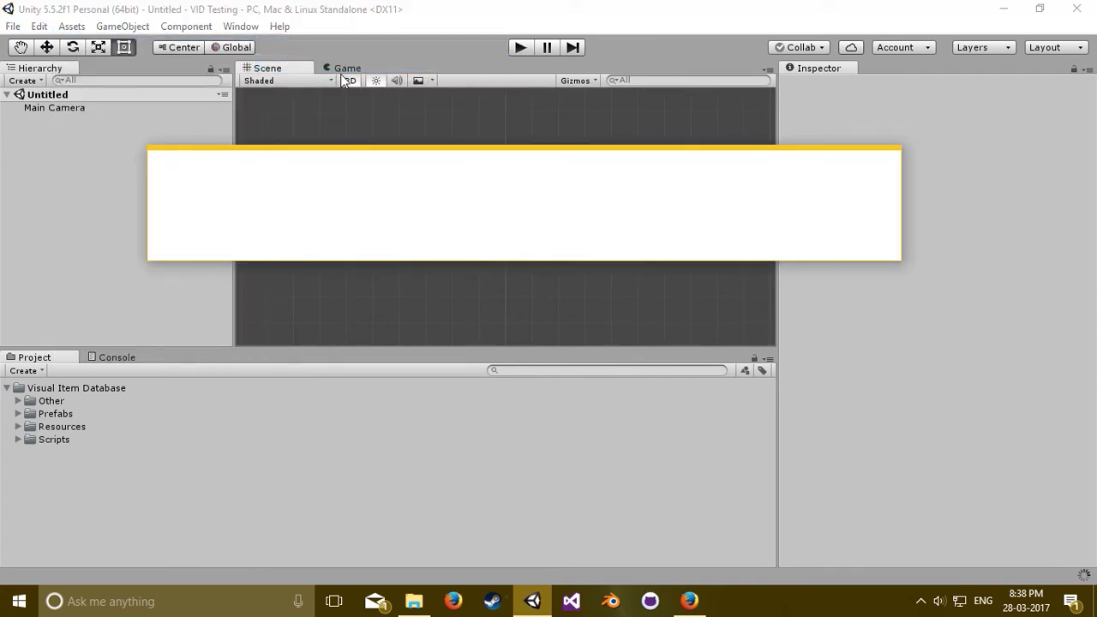
left_click(323, 186)
left_click(386, 200)
left_click(401, 238)
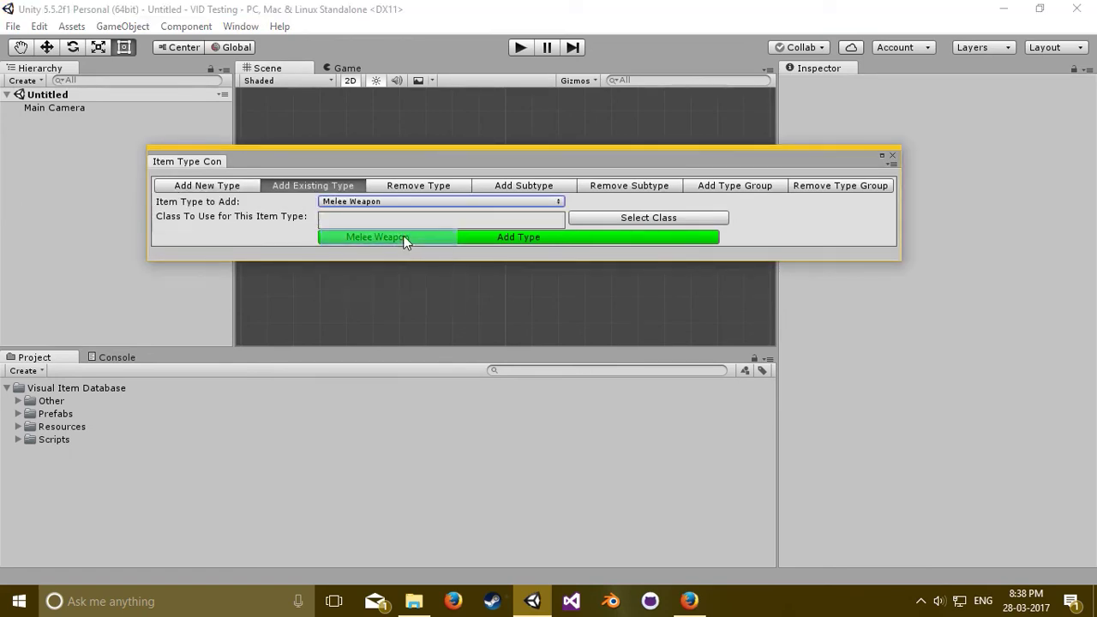
- Assign ItemMelee.cs from the Visual Item Database Scripts folder as the class for the Melee Weapon type
left_click(600, 220)
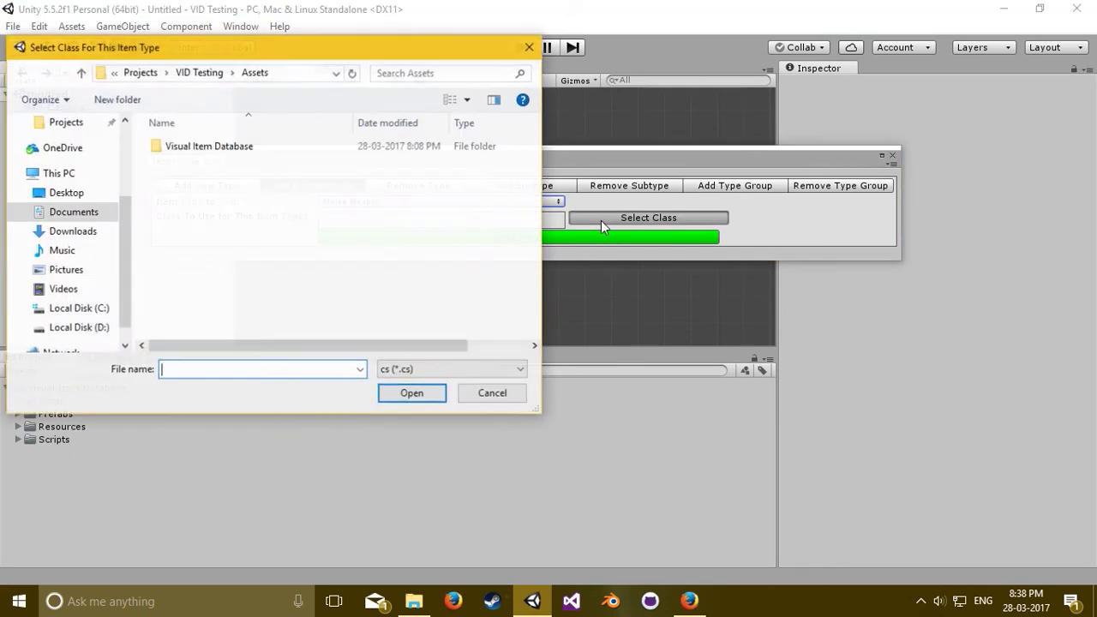
double_click(315, 146)
double_click(228, 198)
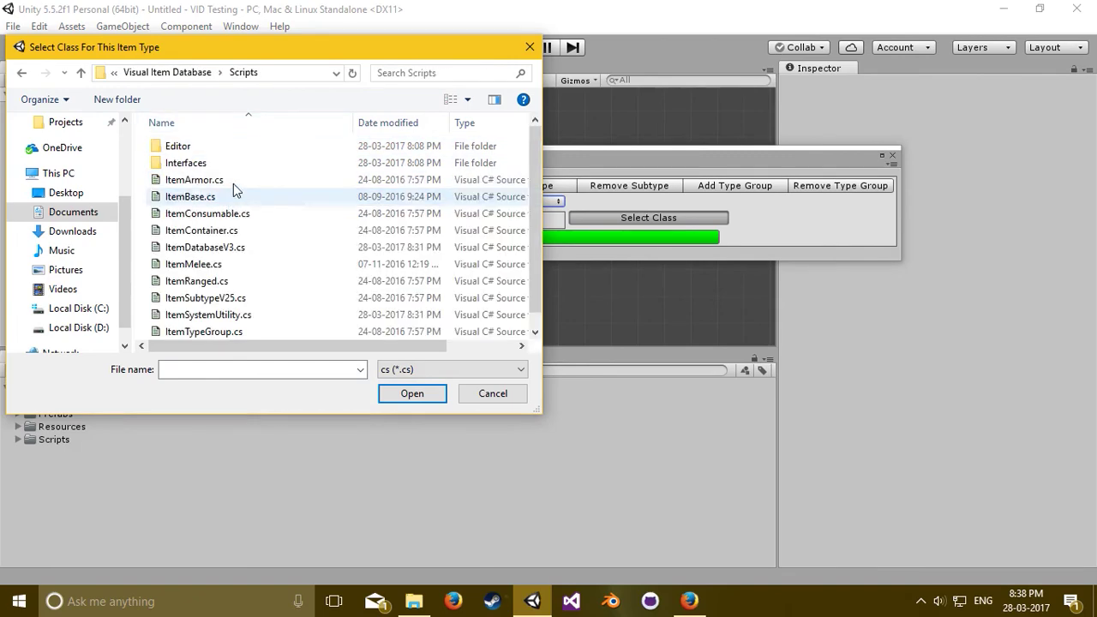
left_click(241, 267)
double_click(241, 266)
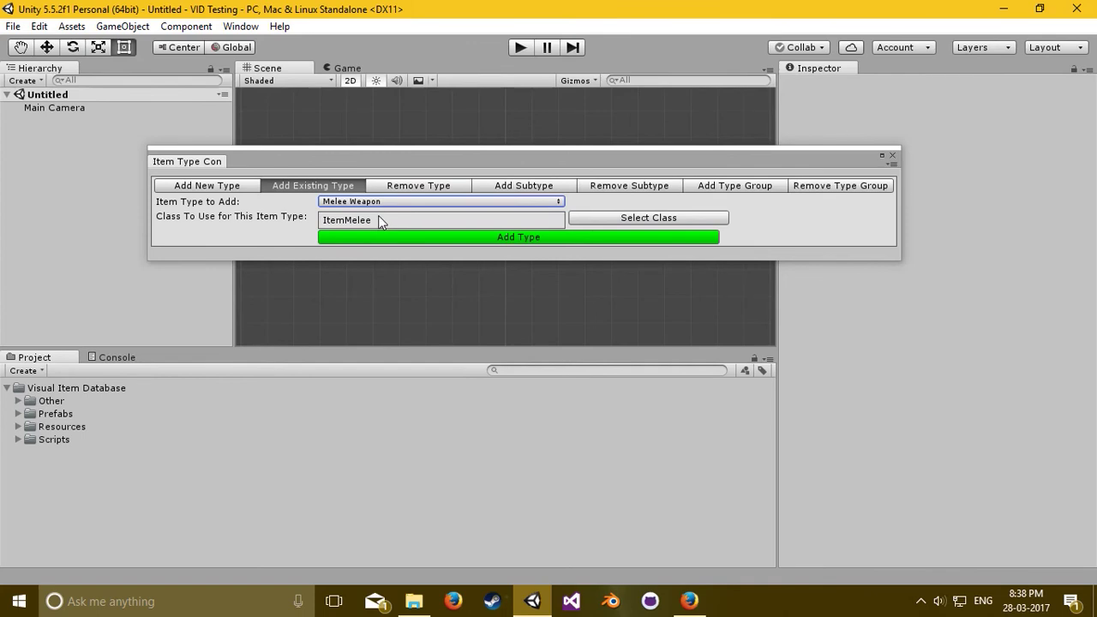
- Add the existing Melee Weapon type with the ItemMelee class to the database and close the Item Type Control Window
left_click(245, 184)
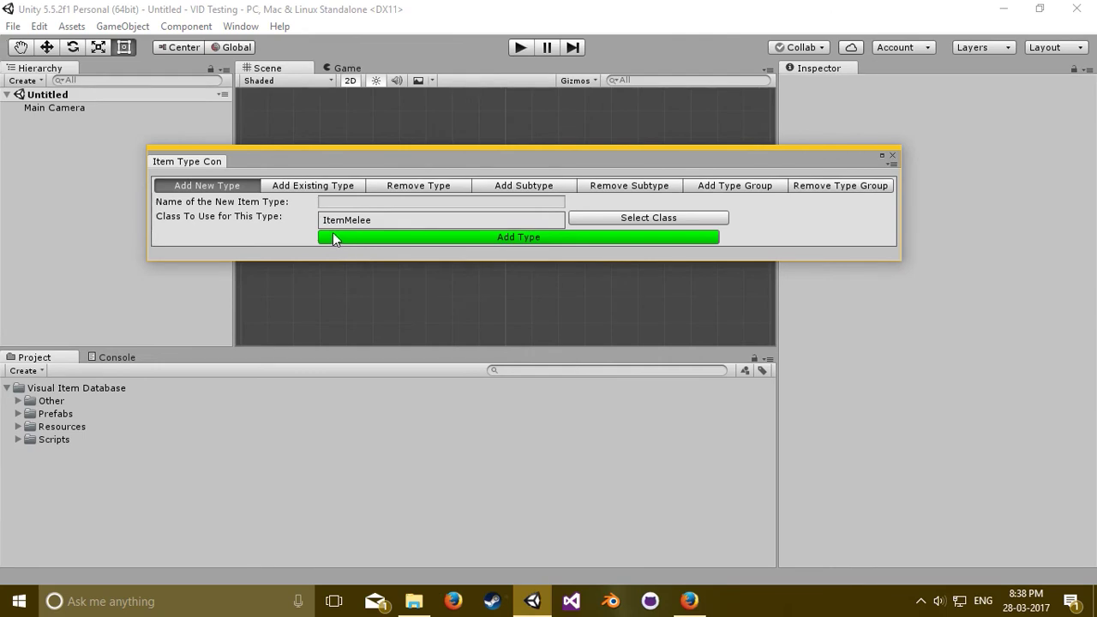
left_click(348, 189)
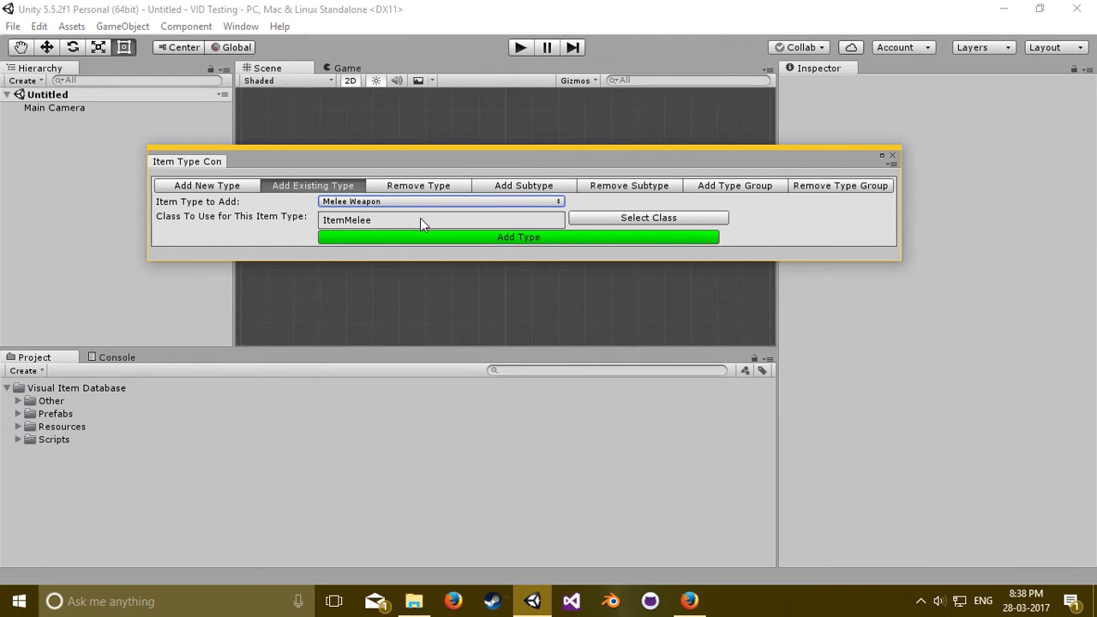
left_click(462, 239)
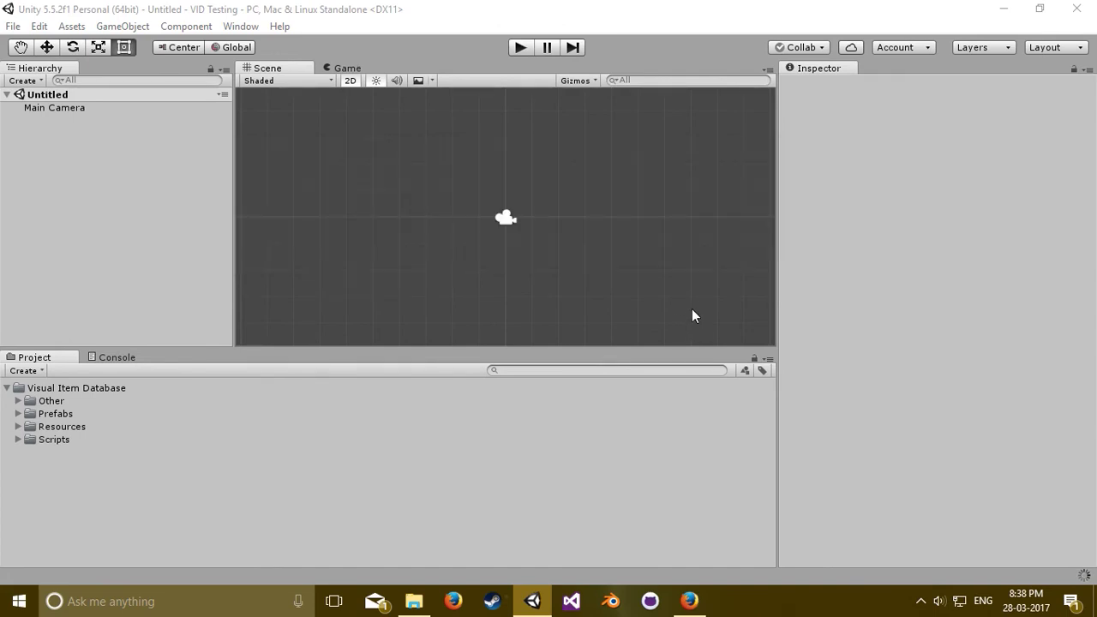
left_click(892, 155)
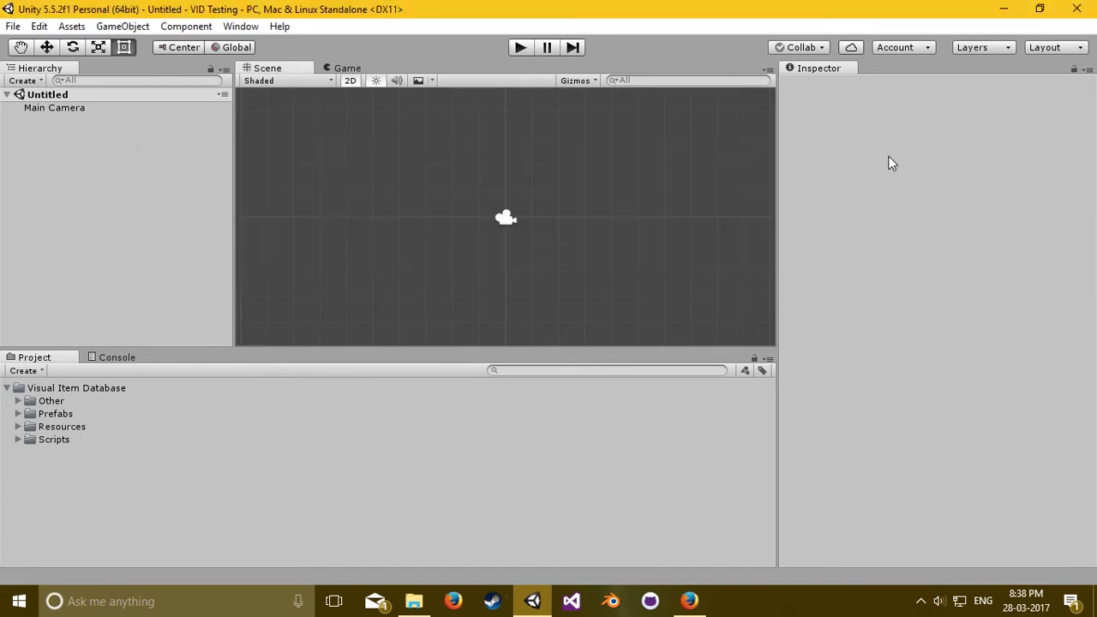
- Reopen the ItemDatabase window and add a new item to the MeleeWeapon type
mouse_move(77, 45)
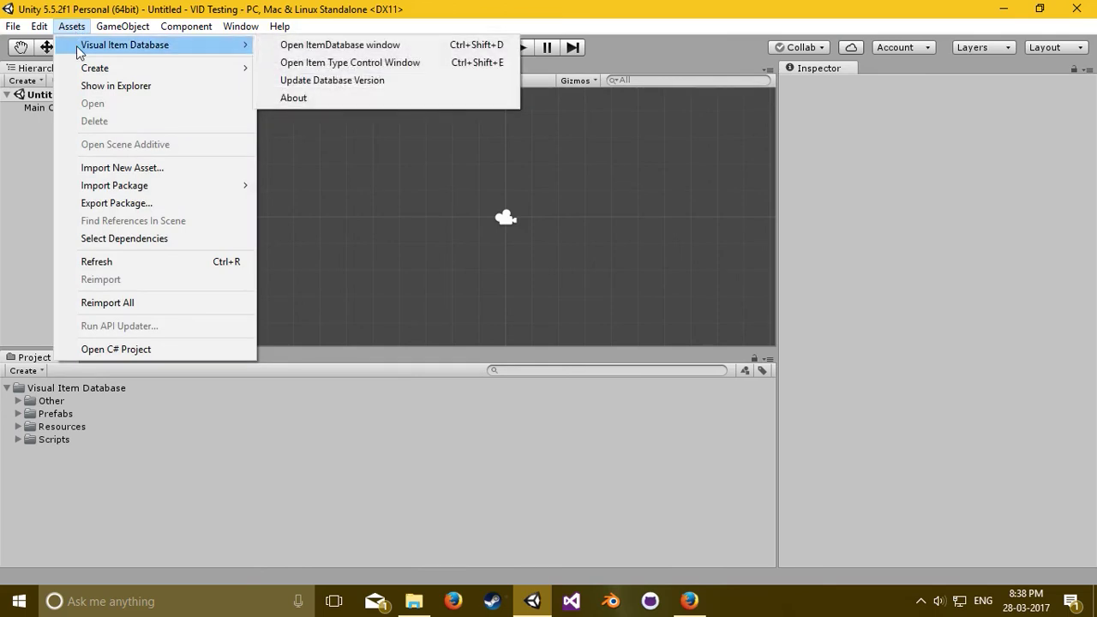
left_click(391, 45)
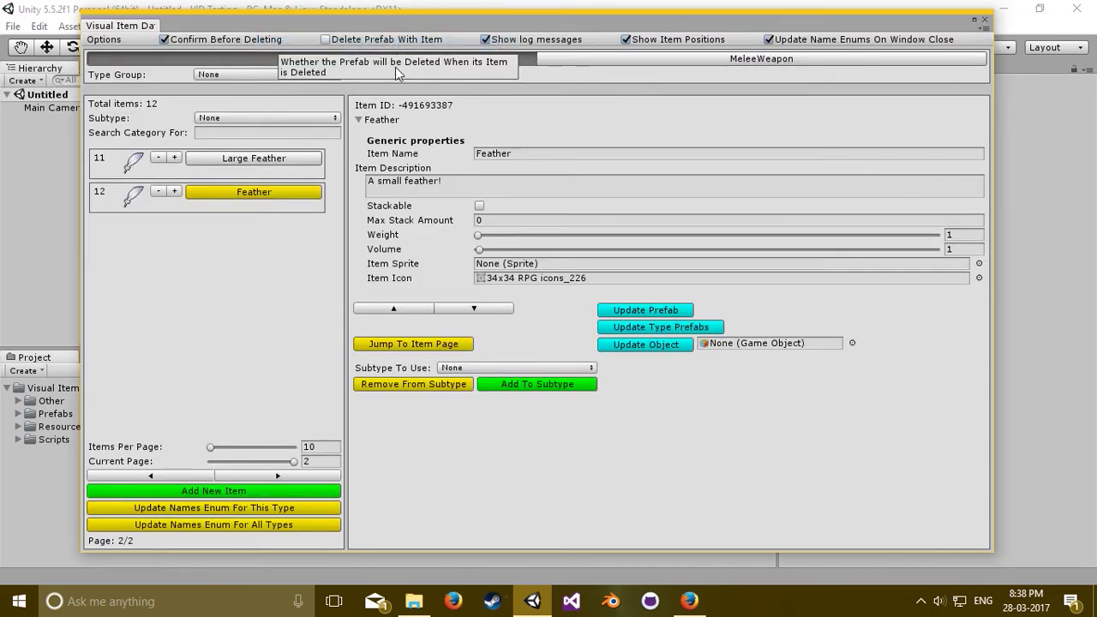
left_click(204, 476)
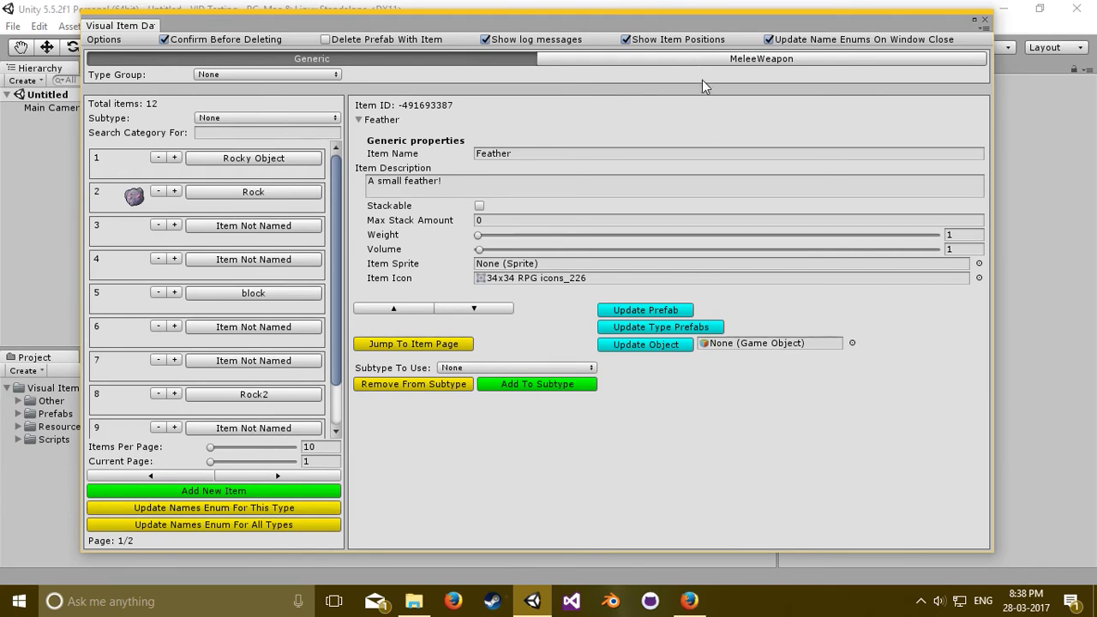
left_click(750, 60)
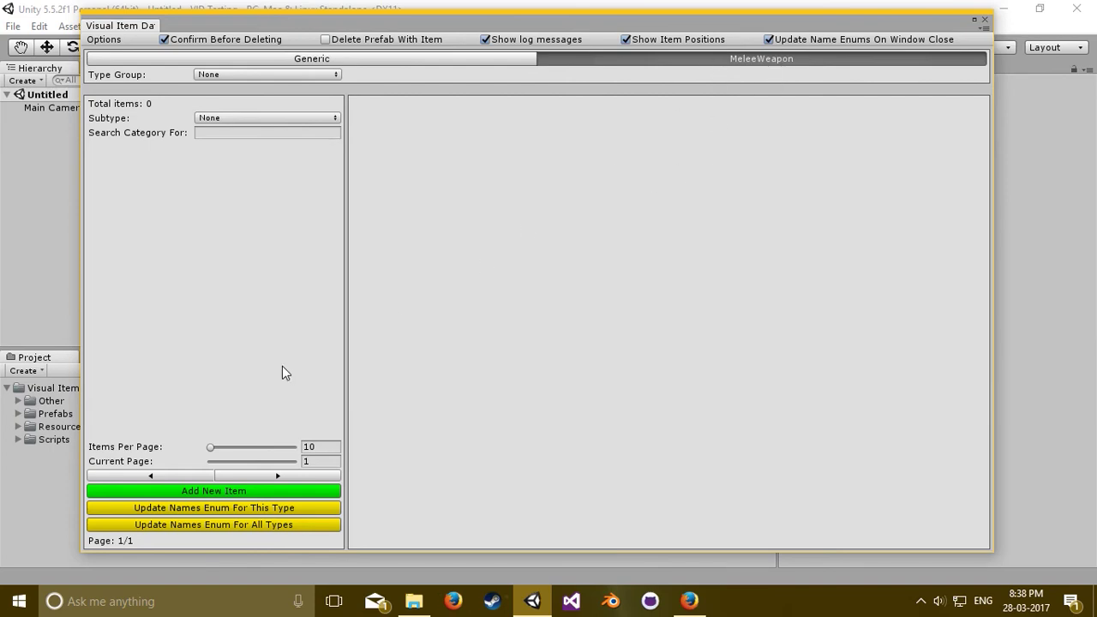
left_click(264, 491)
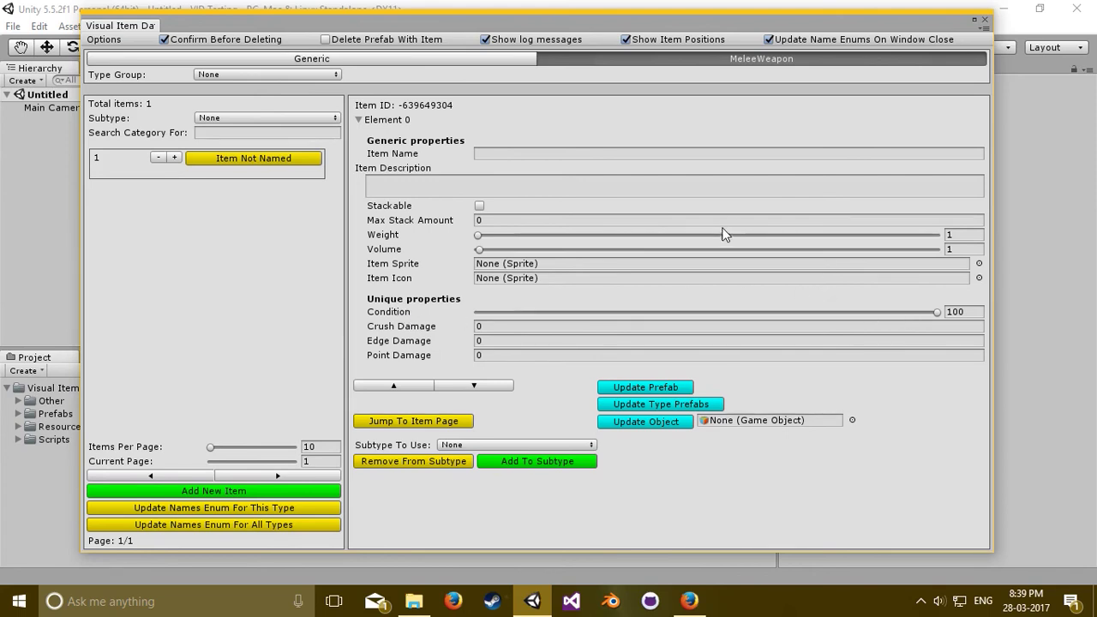
- Set the new melee item's condition to 87, crush damage to 20, edge damage to 43 and point damage to 9
left_click_drag(937, 313, 875, 313)
left_click_drag(428, 327, 460, 326)
left_click_drag(433, 340, 460, 353)
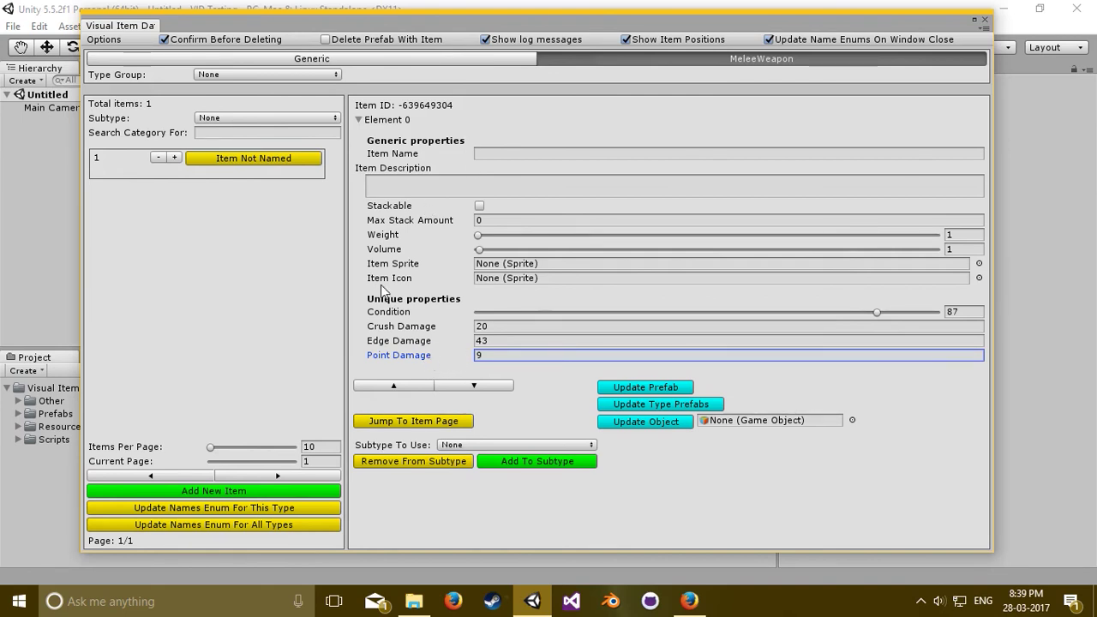
- Name the melee item Sword and assign the sword sprite 34x34 RPG icons_70 as its item icon
left_click(566, 155)
type("Sword")
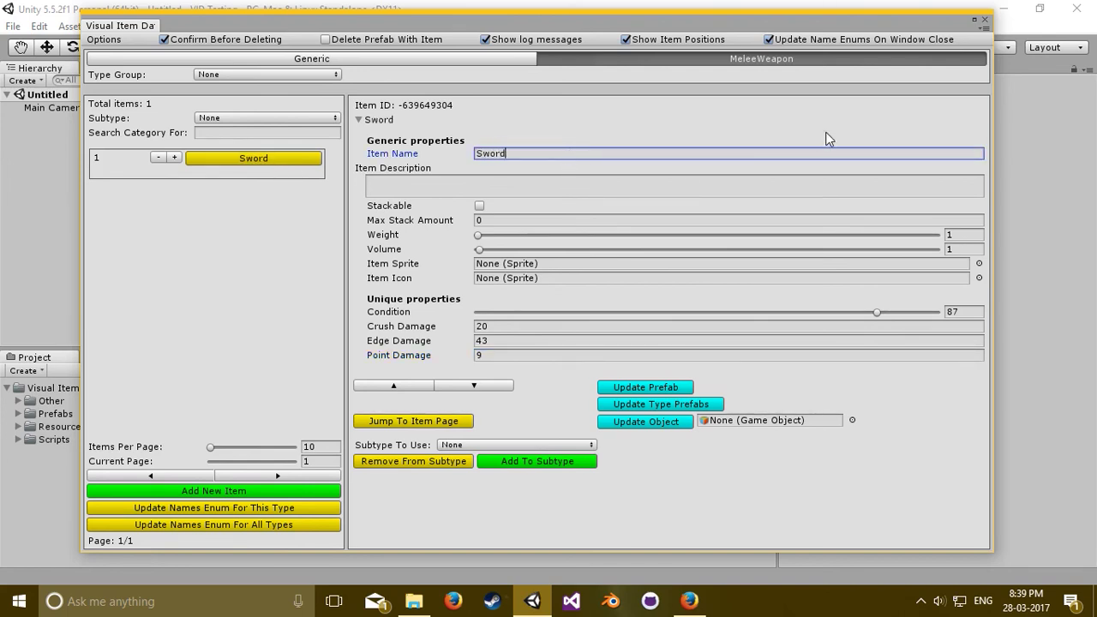
left_click(977, 265)
type("7")
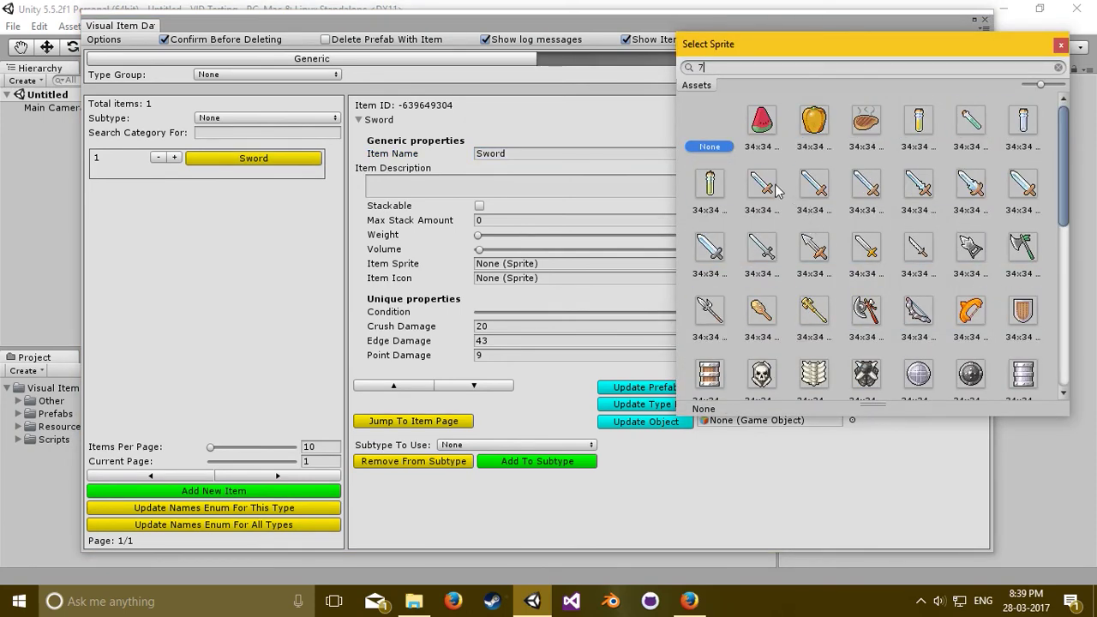
double_click(810, 197)
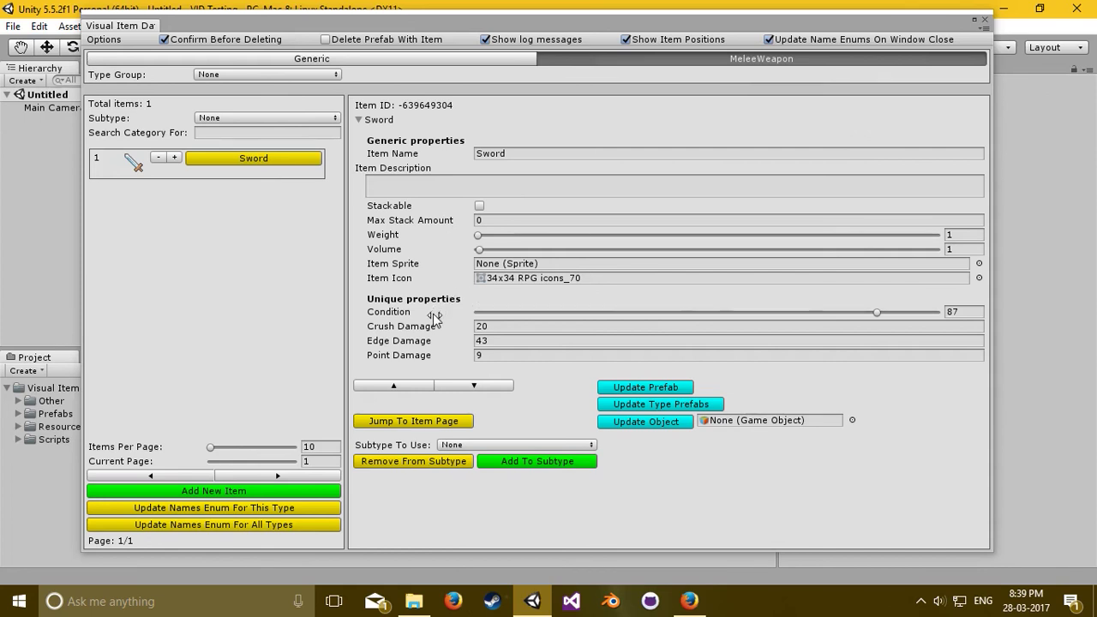
- Search the MeleeWeapon category for "rock" and clear the search
left_click(228, 134)
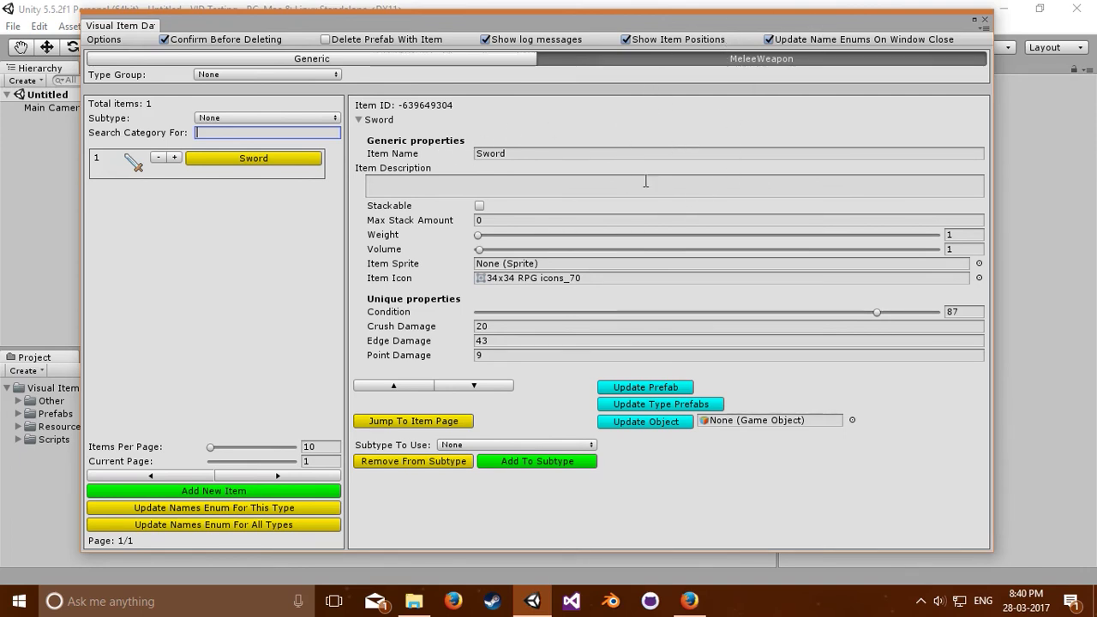
type("rock")
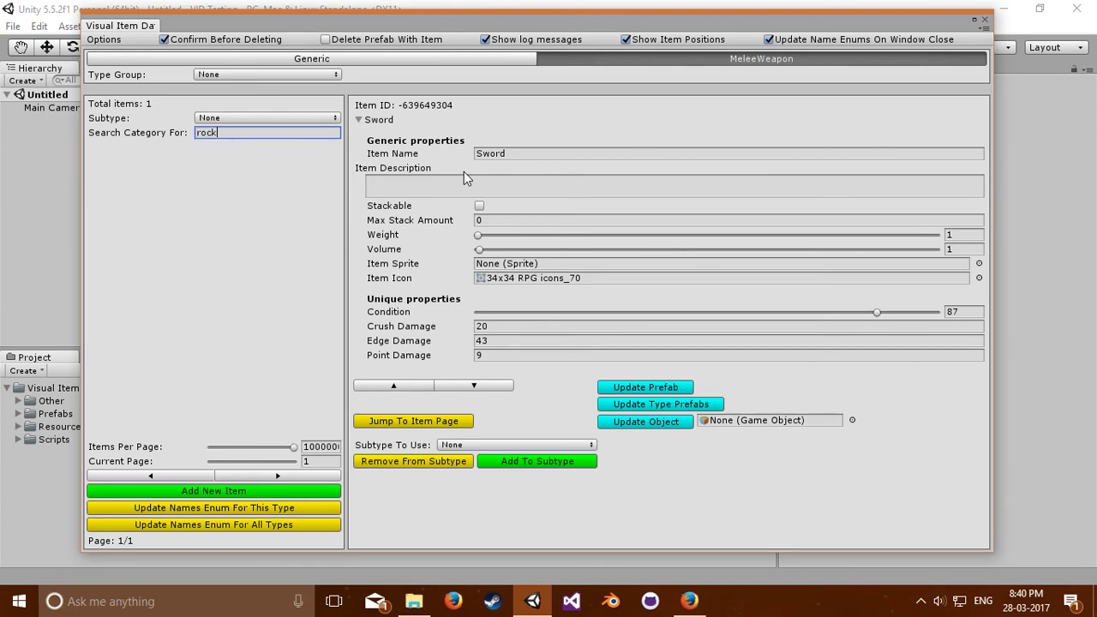
key("BackSpace")
key("BackSpace")
key("BackSpace")
key("BackSpace")
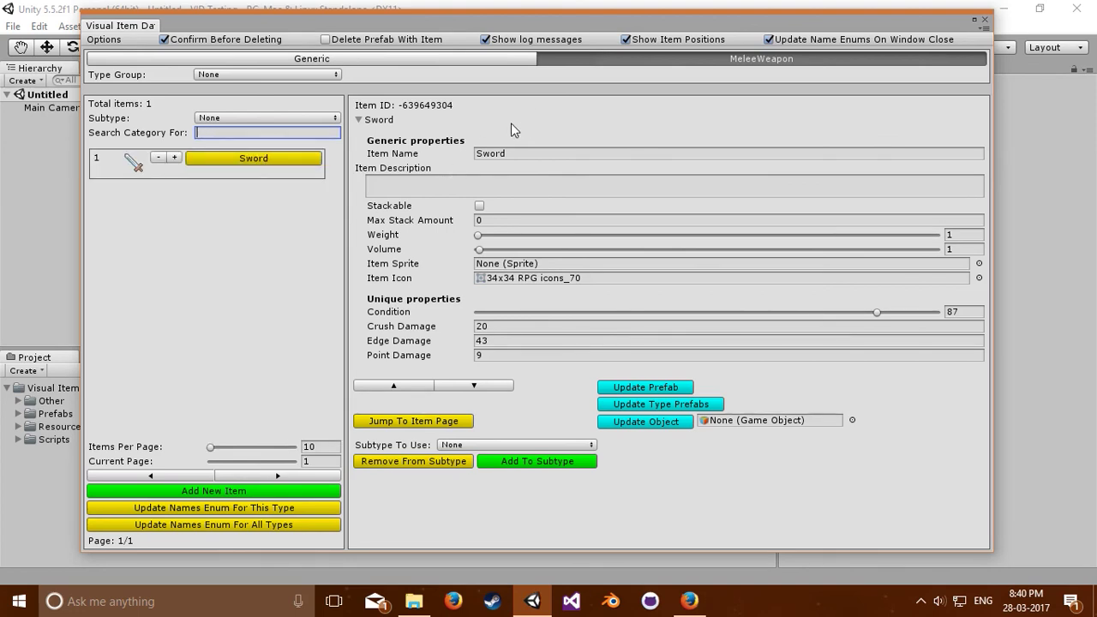
- Look through the Generic type's item list and return to the MeleeWeapon type
left_click(429, 58)
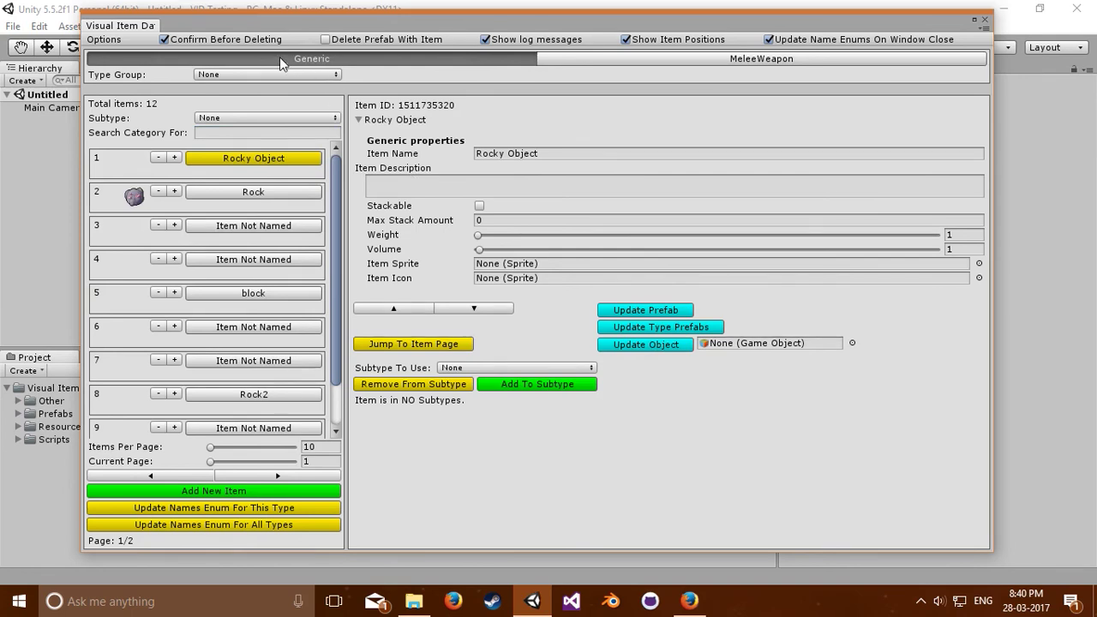
scroll(262, 237, "down", 3)
scroll(283, 225, "up", 3)
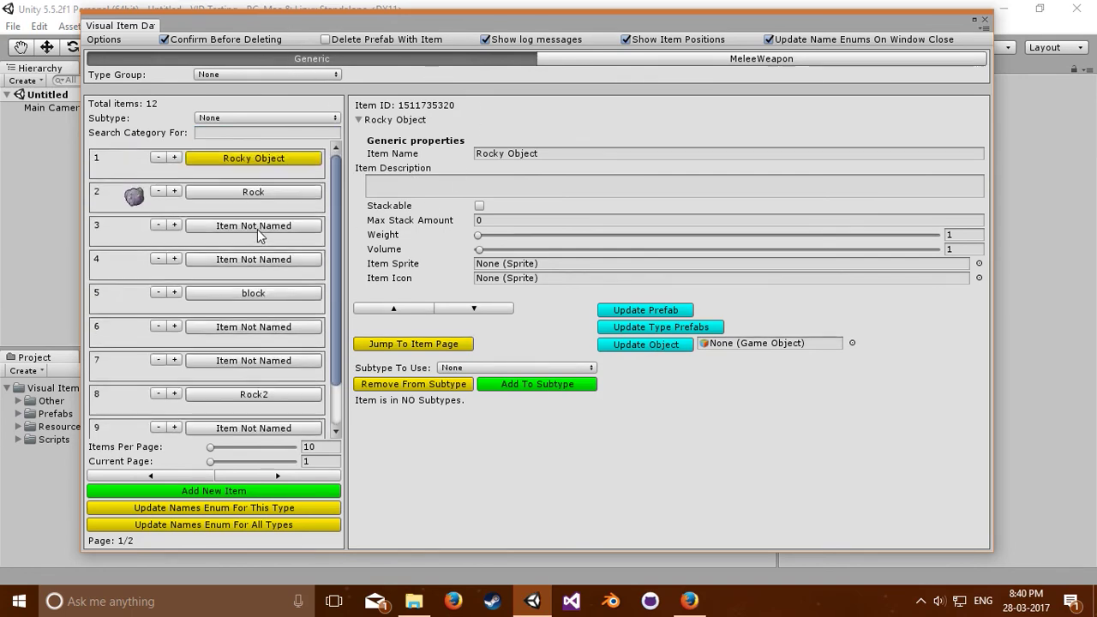
left_click(783, 58)
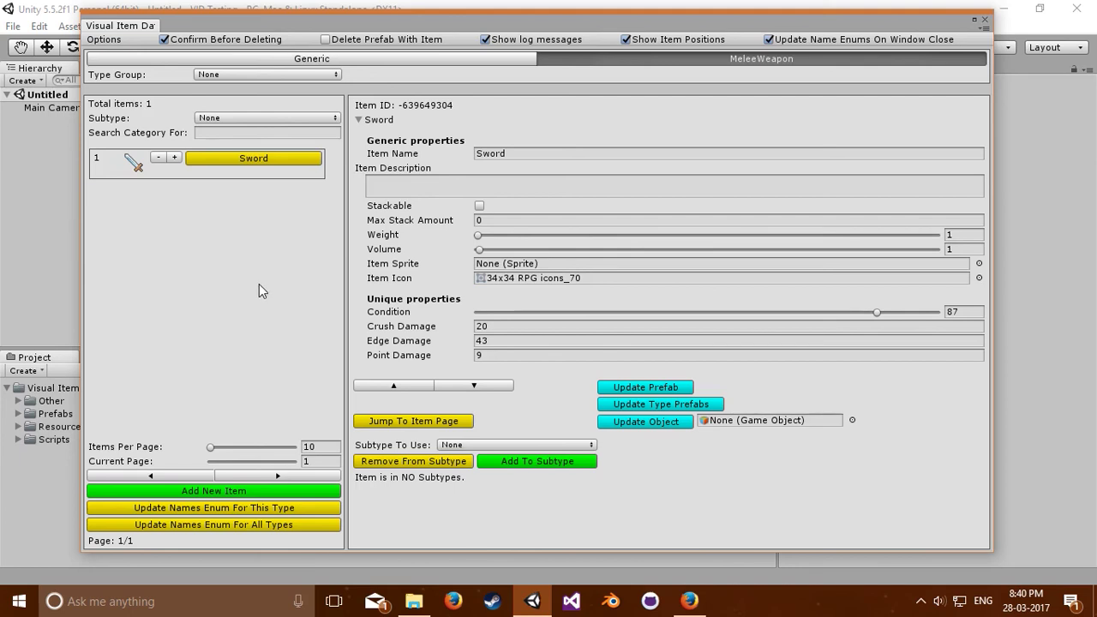
- Close the item database window and remove the Generic item type with all its items, leaving its removal from the enum disabled
left_click(985, 21)
left_click(75, 27)
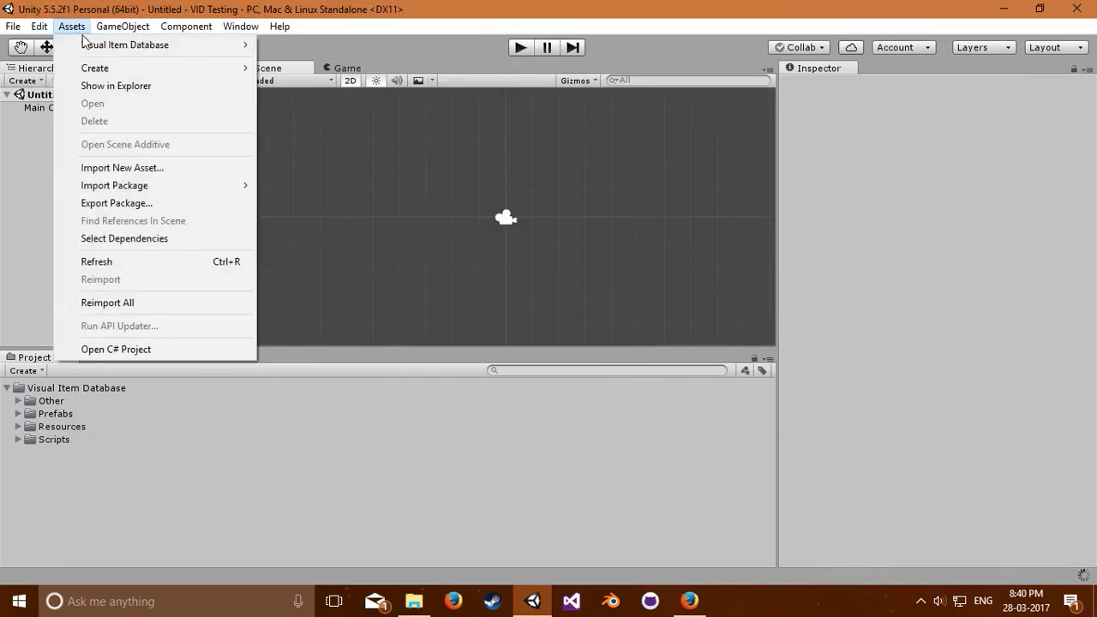
mouse_move(92, 43)
left_click(317, 64)
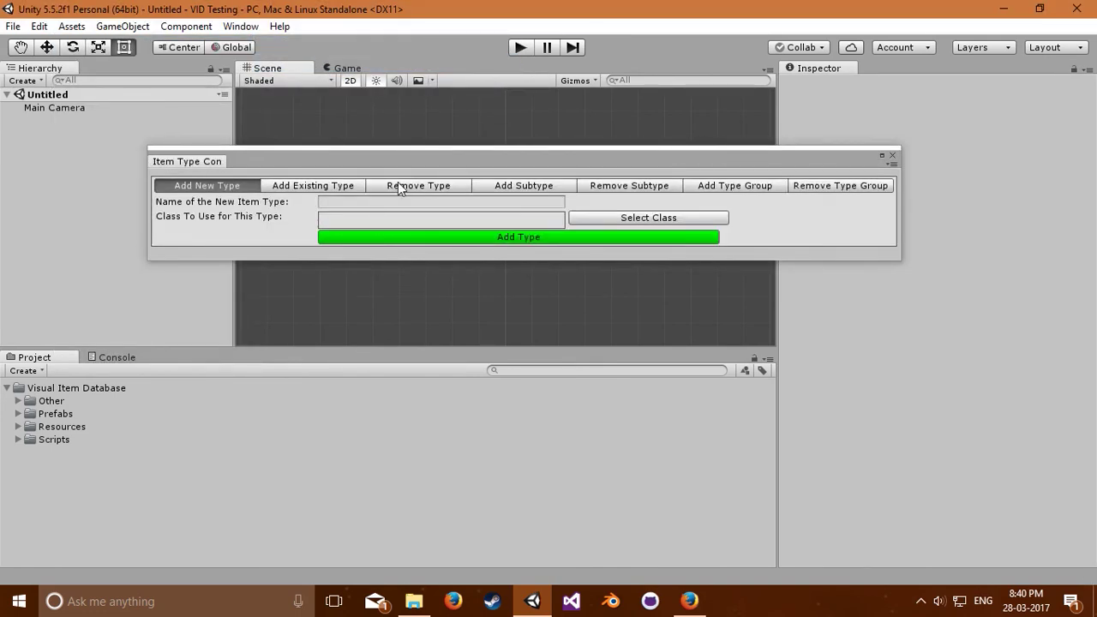
left_click(425, 185)
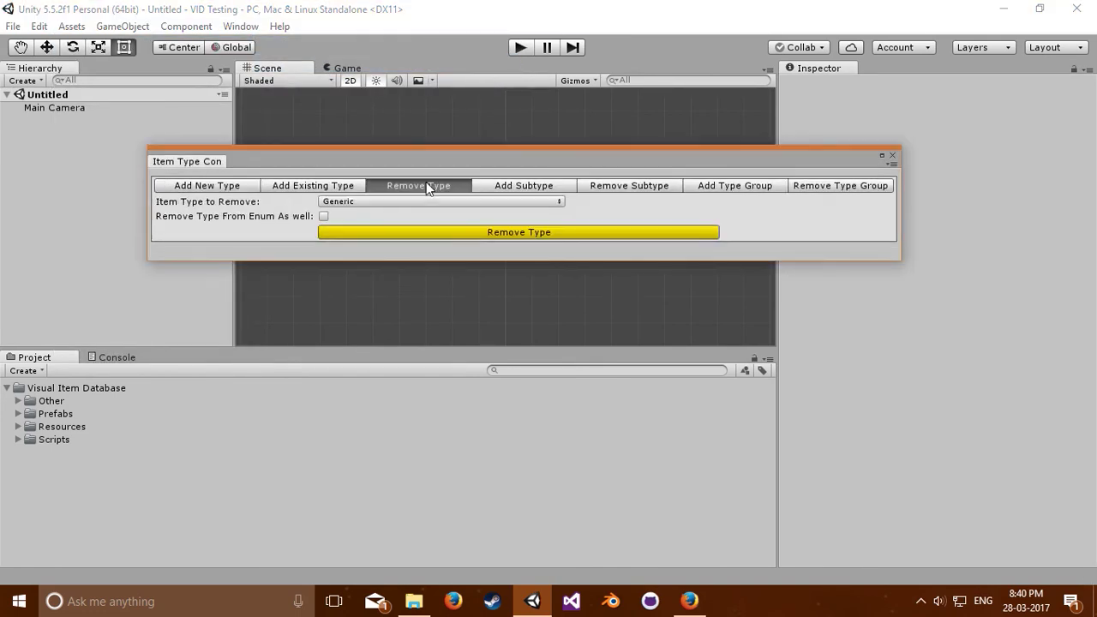
left_click(356, 202)
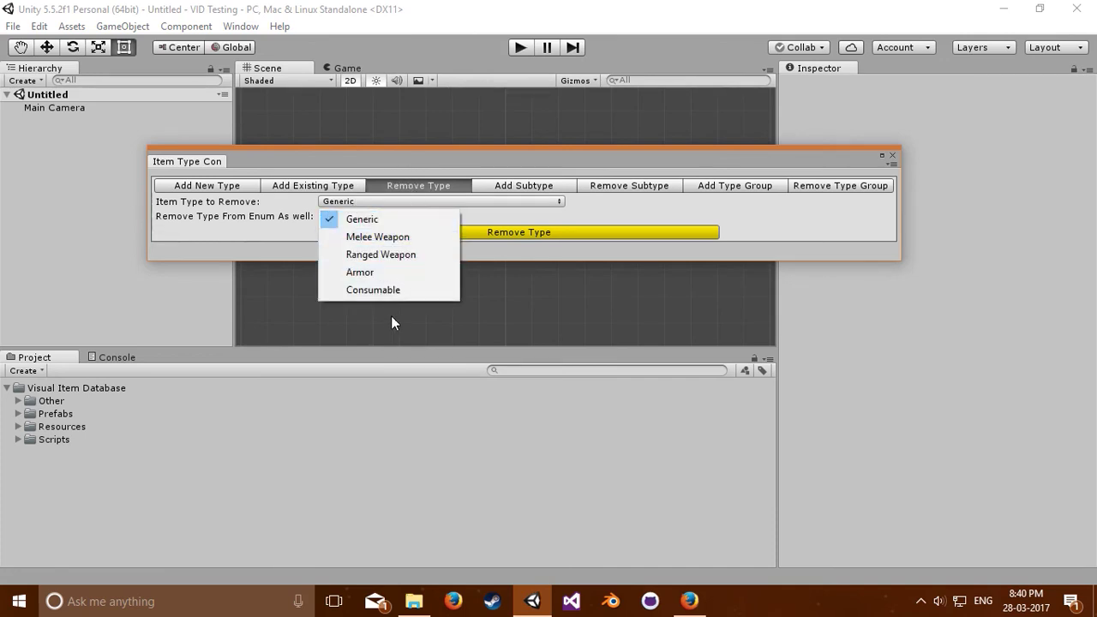
left_click(394, 221)
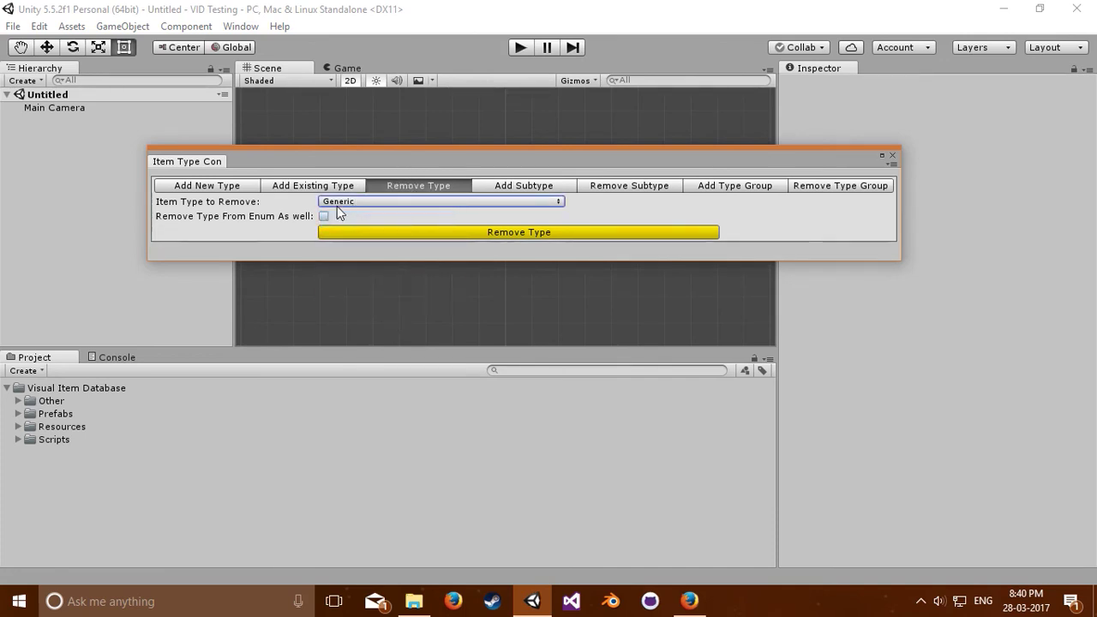
left_click(399, 232)
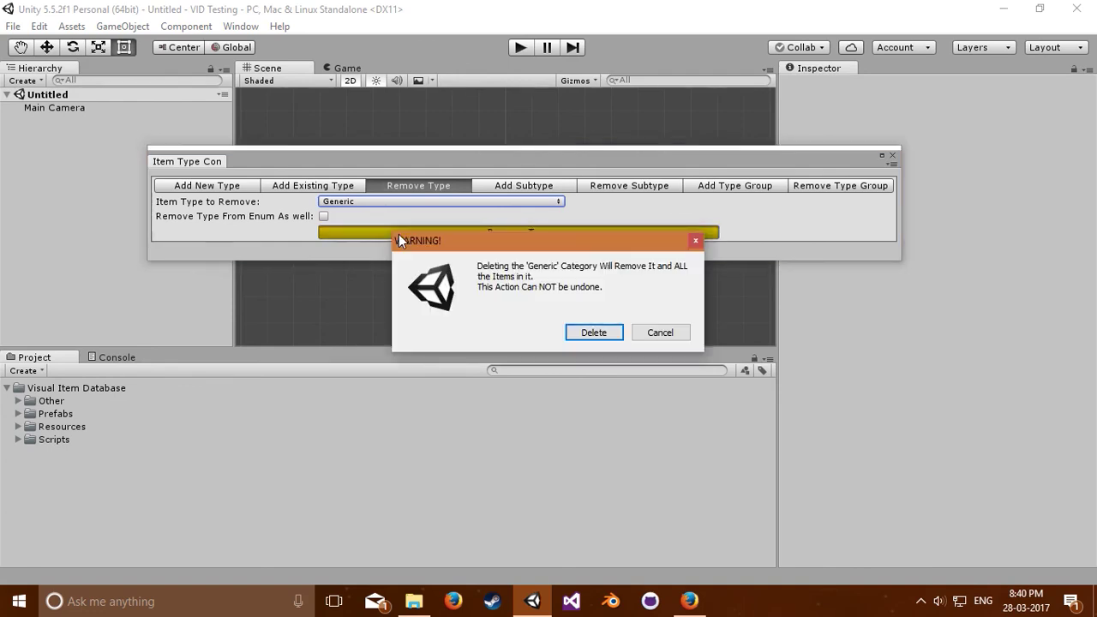
left_click(594, 332)
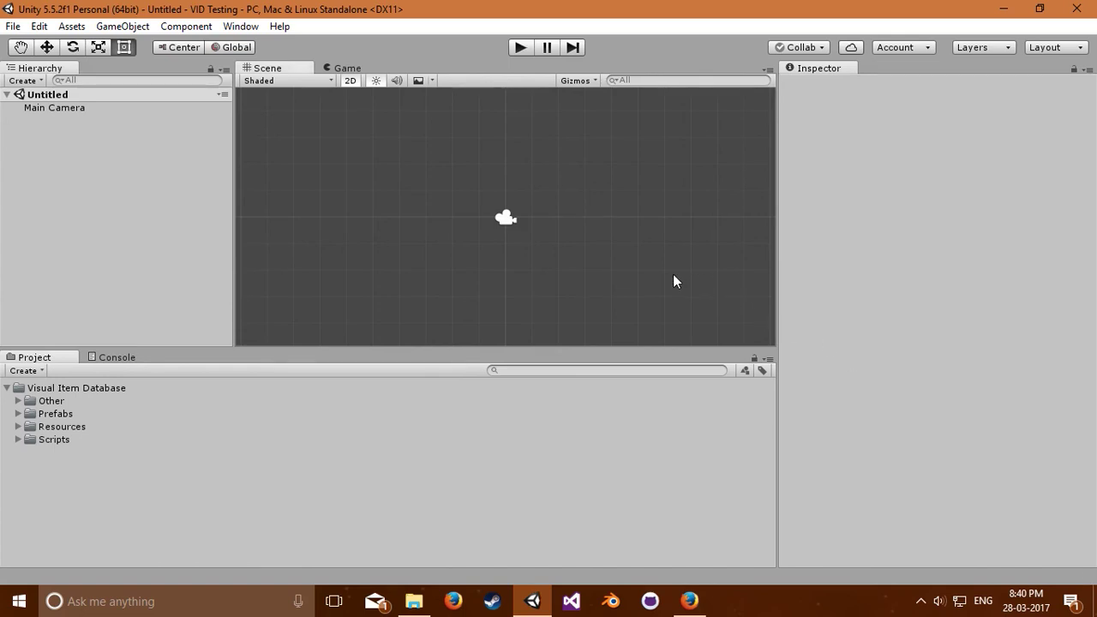
- Check which item types are listed in the item database window and close it
left_click(72, 28)
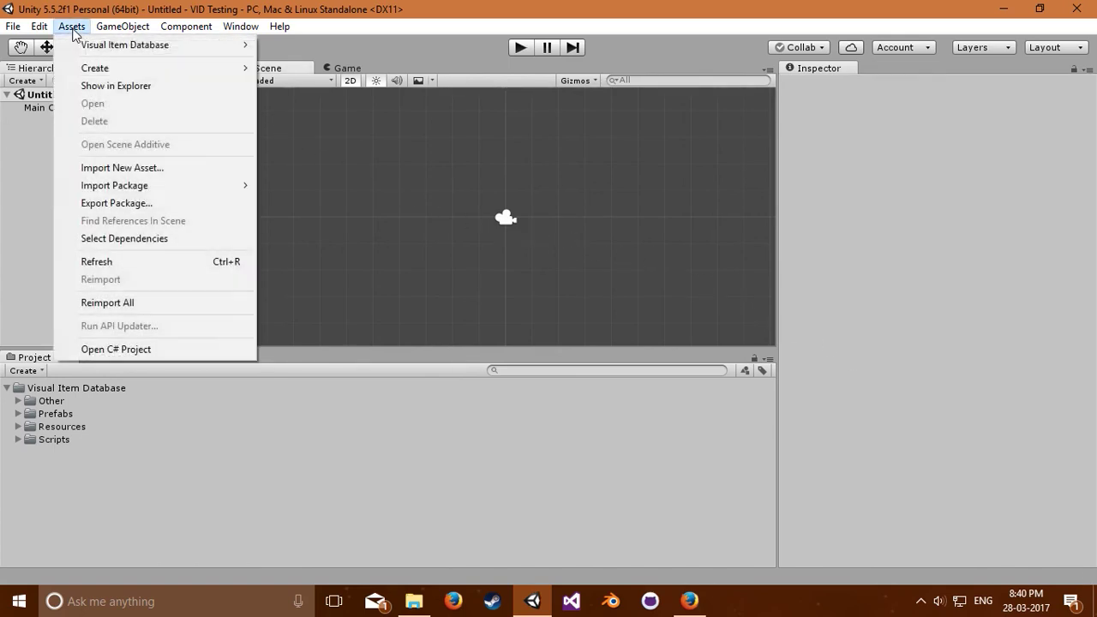
mouse_move(119, 45)
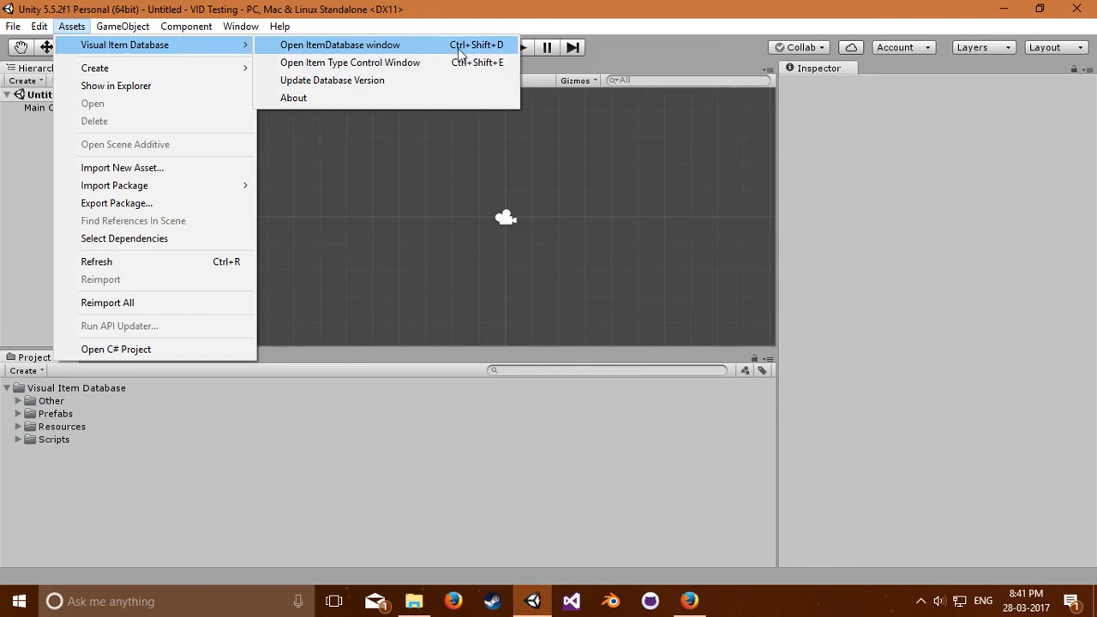
left_click(44, 195)
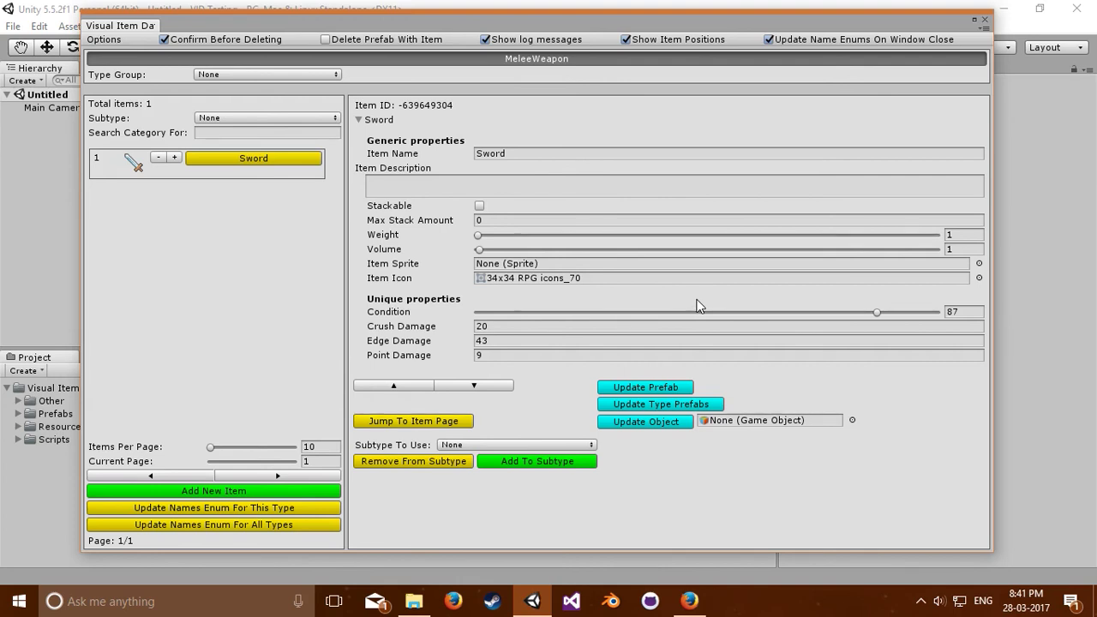
left_click(985, 18)
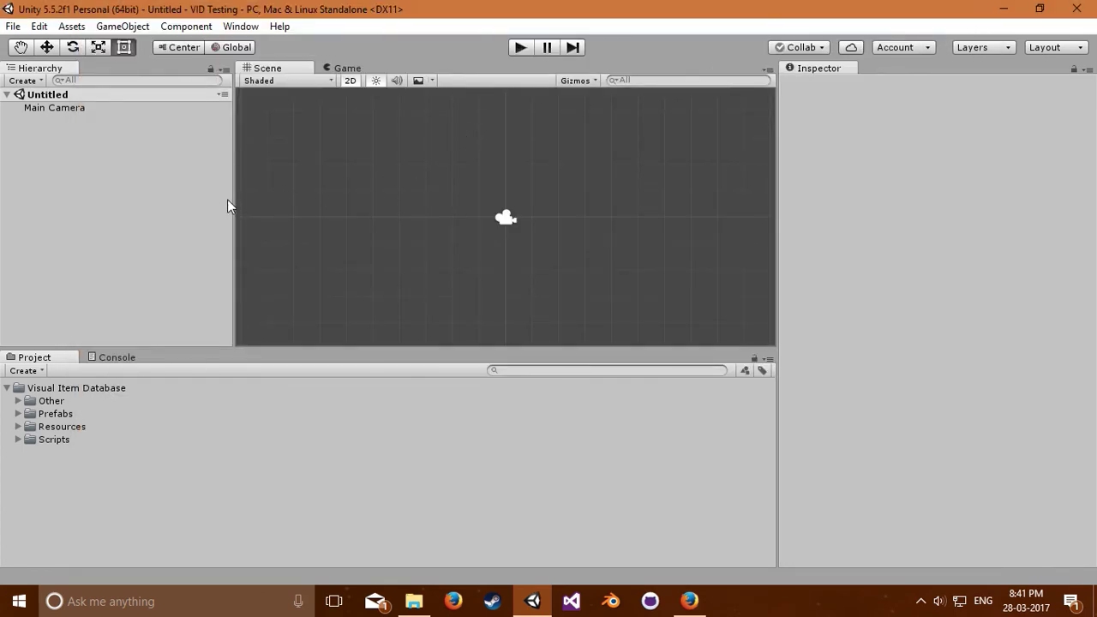